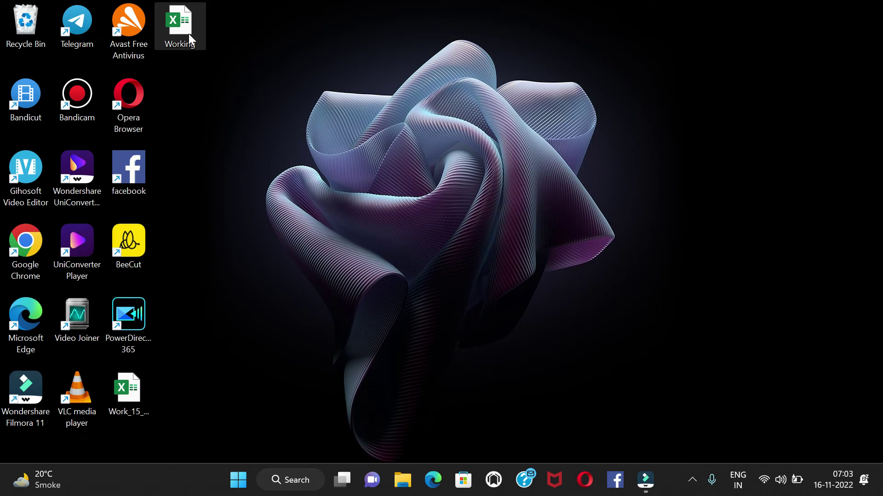
Open the Working workbook from its desktop icon
double_click(180, 25)
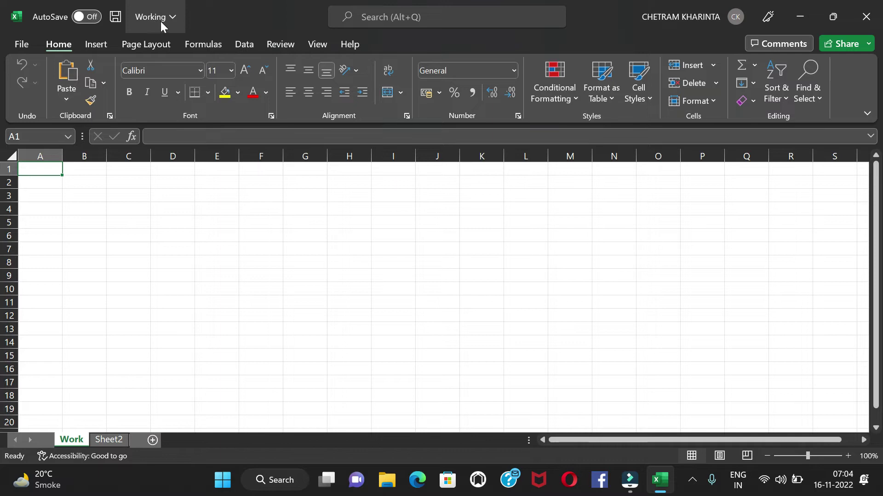
Save the Working workbook, then minimize and restore the Excel window
click(119, 21)
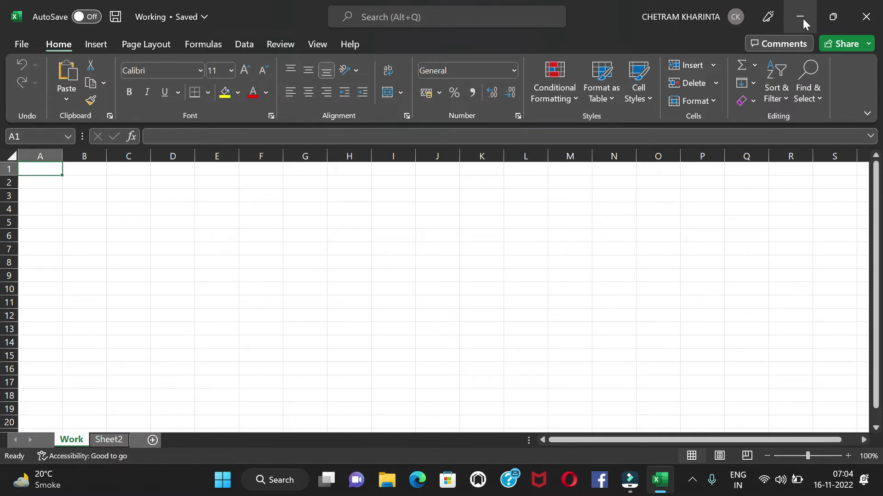
click(802, 18)
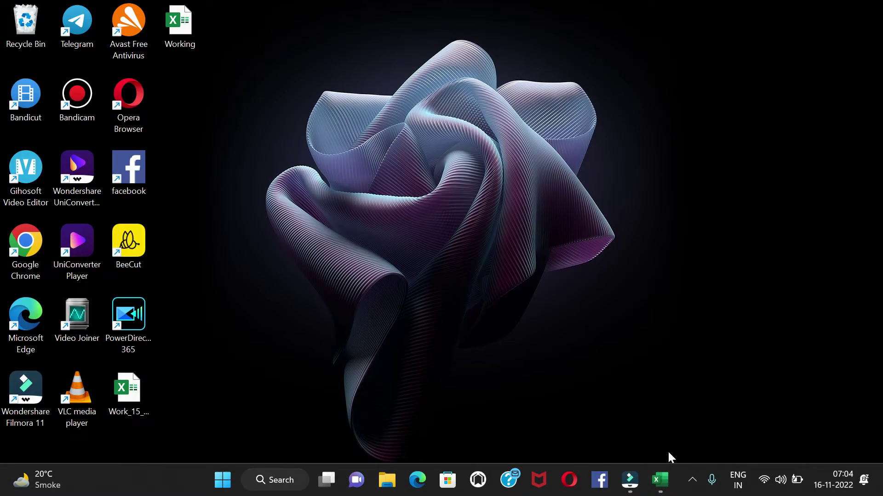
mouse_move(659, 480)
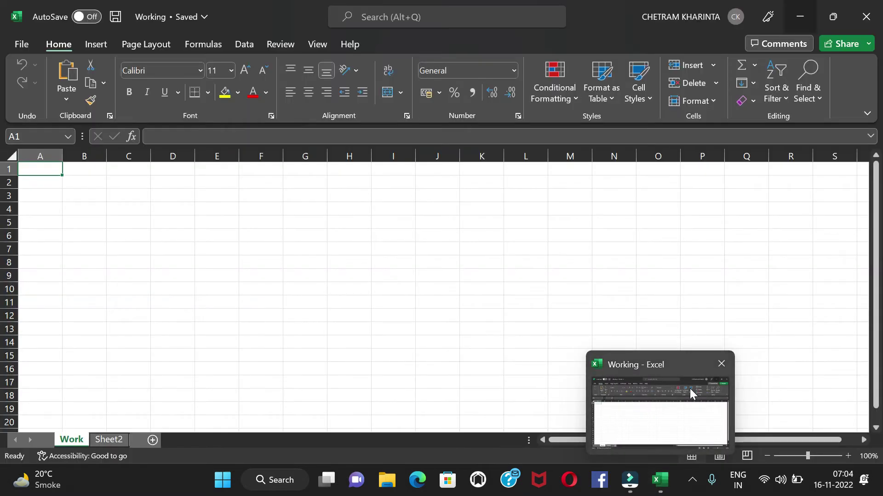
click(689, 388)
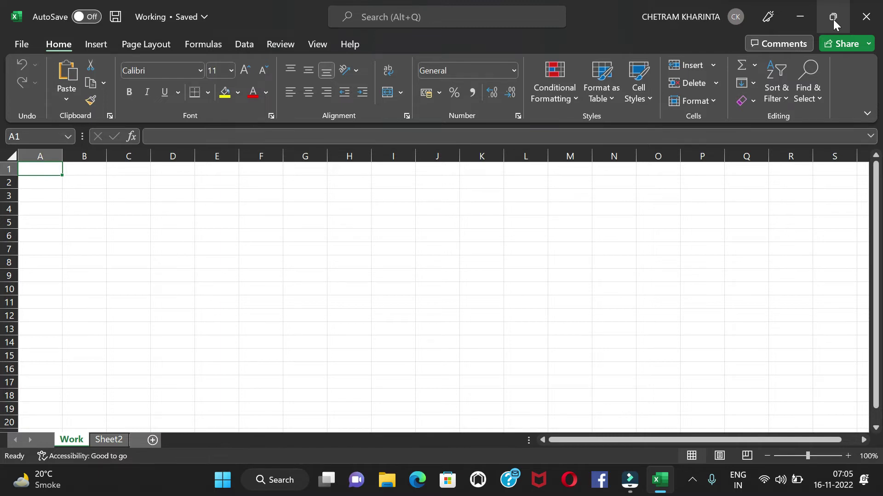
click(833, 19)
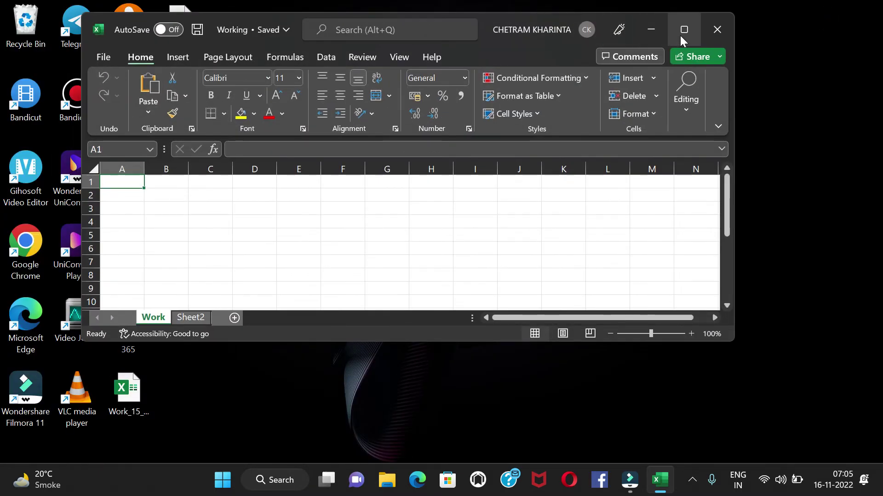
mouse_move(683, 29)
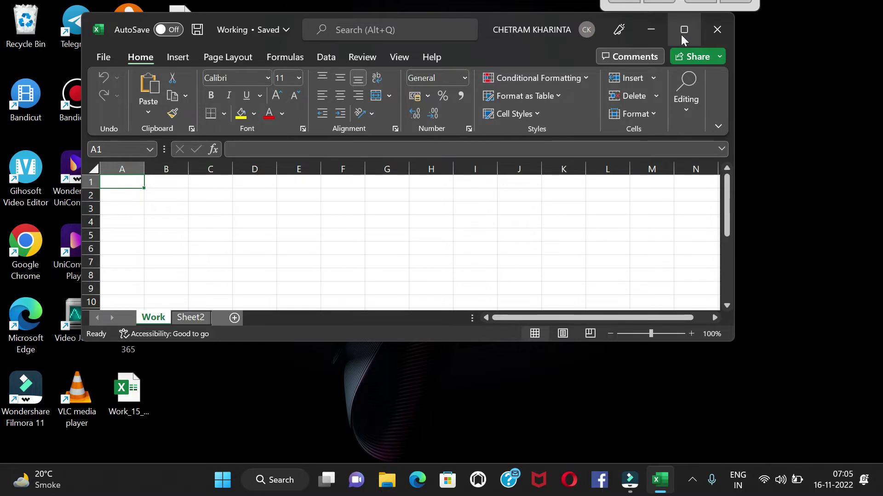
click(681, 35)
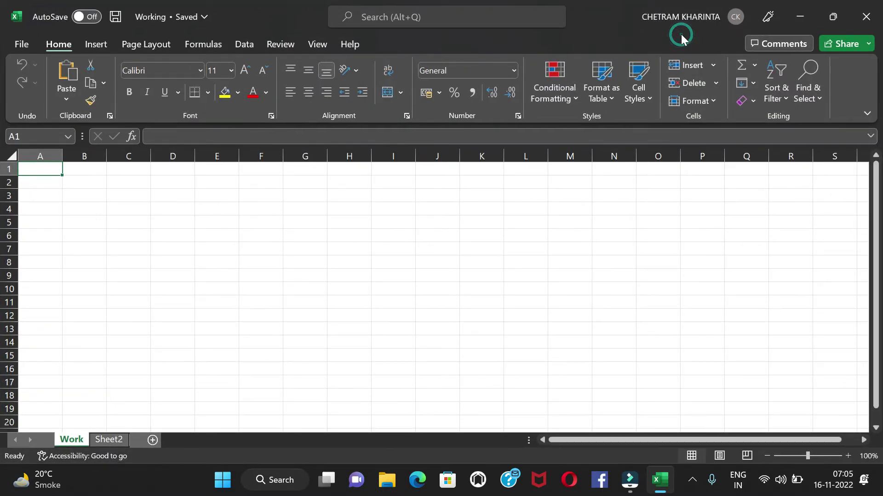
click(834, 18)
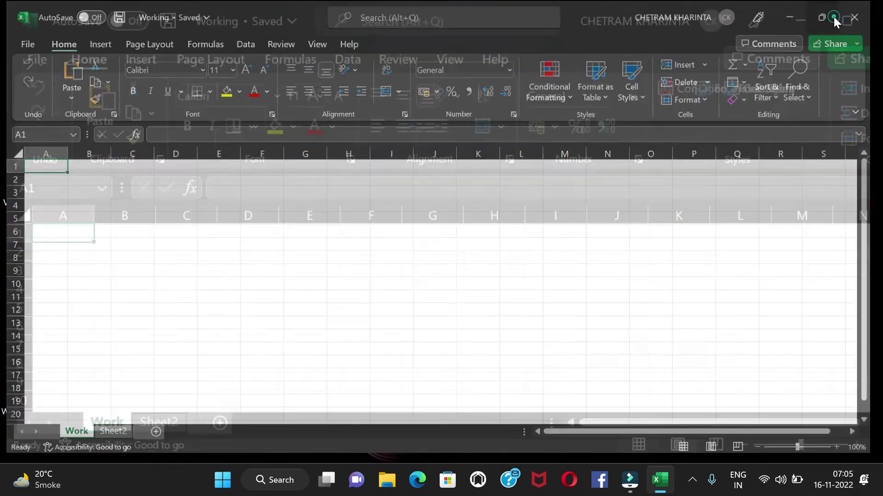
click(684, 32)
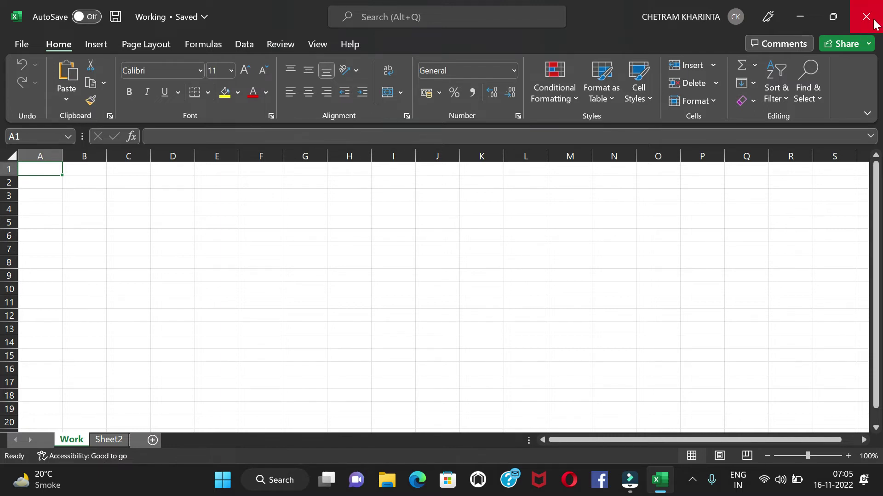
Close Excel, reopen Working from the desktop icon's Open command, and view Sheet2
click(866, 20)
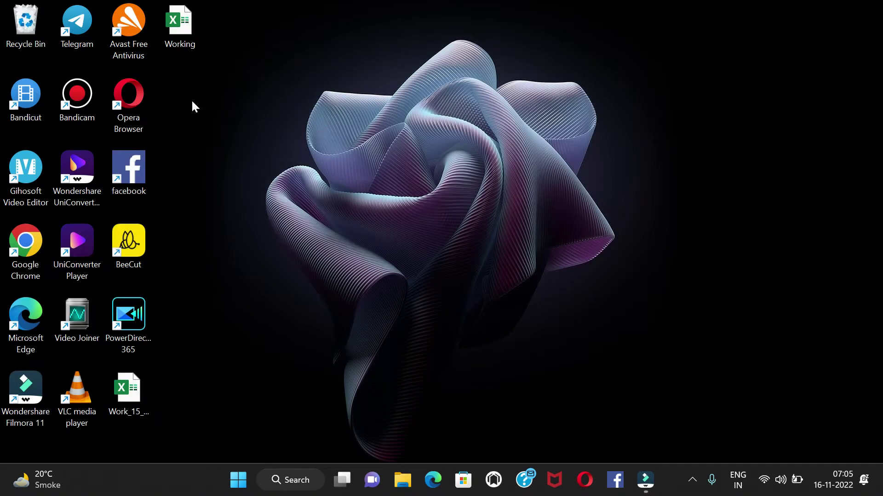
right_click(187, 29)
click(235, 75)
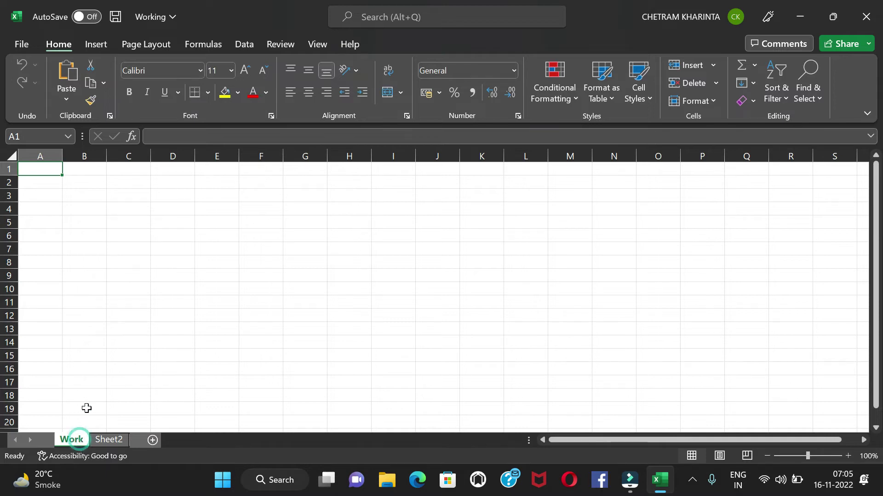
click(102, 440)
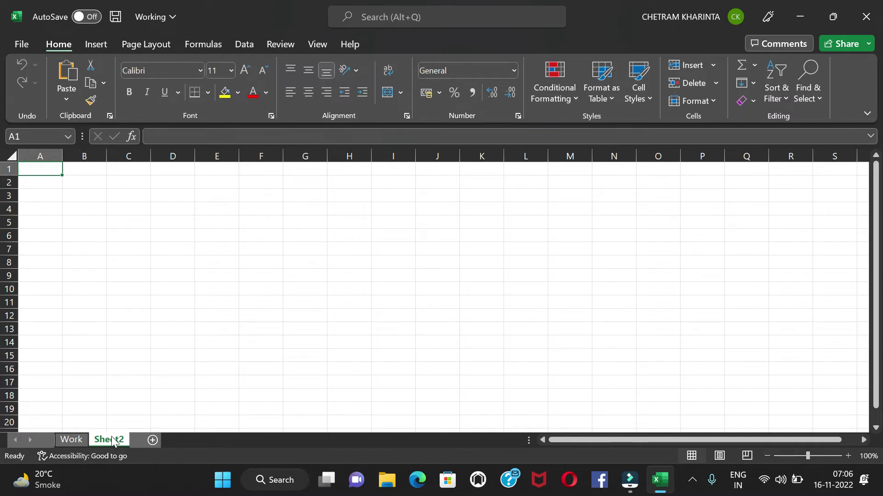
Insert a blank worksheet, Sheet1, before Sheet2 and return to Sheet2
right_click(113, 443)
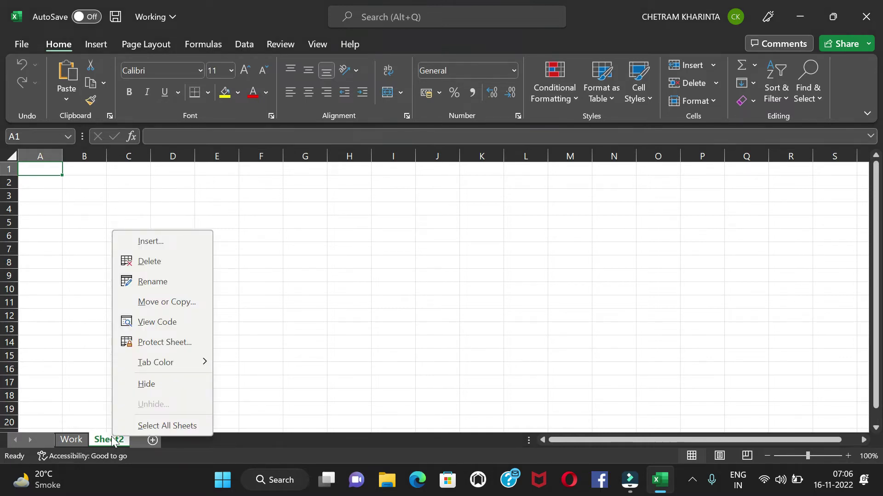
click(157, 246)
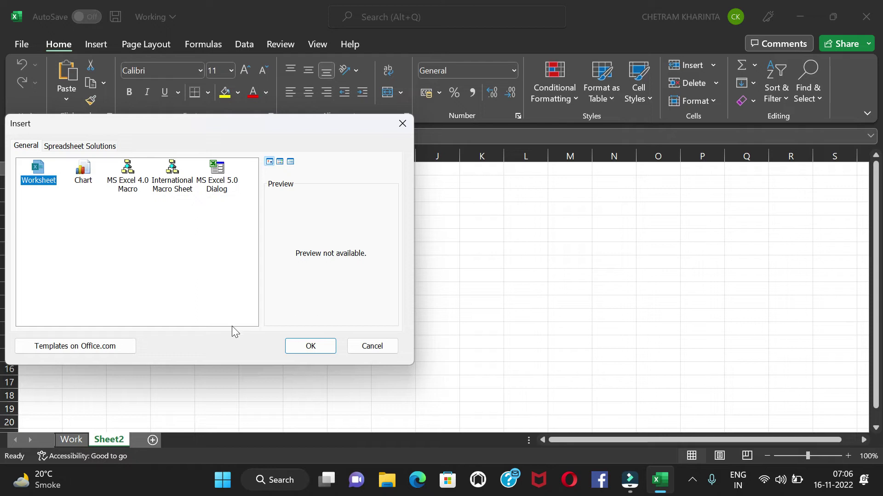
click(303, 349)
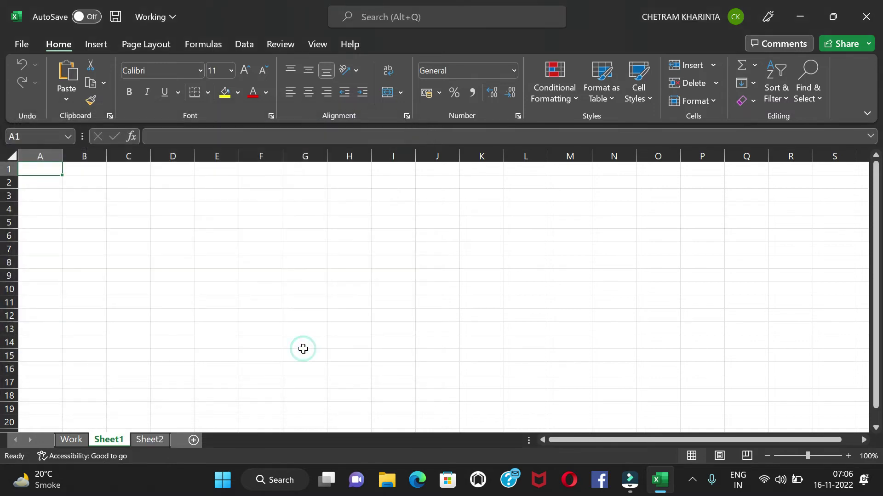
click(150, 442)
click(110, 439)
click(152, 439)
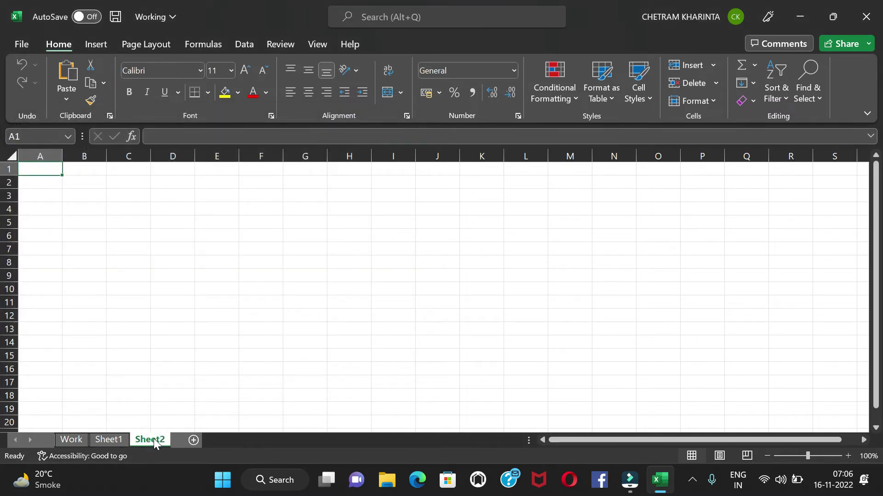
Delete Sheet2 from the workbook
right_click(152, 441)
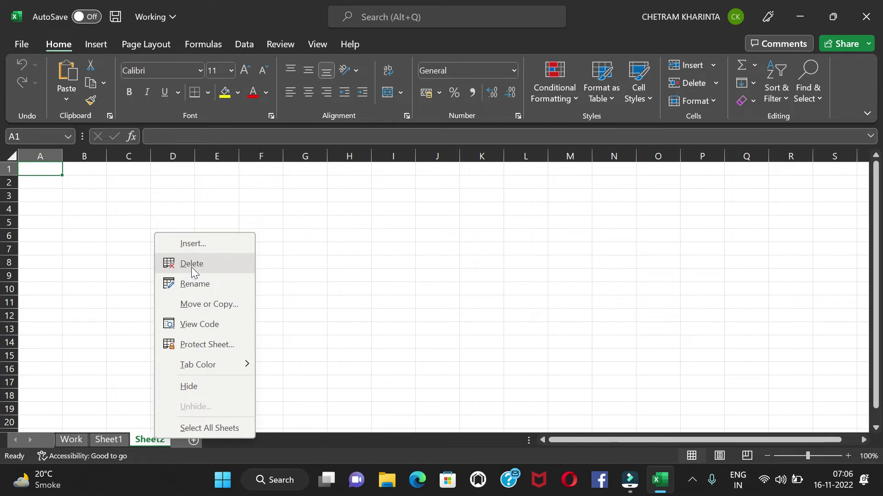
click(191, 266)
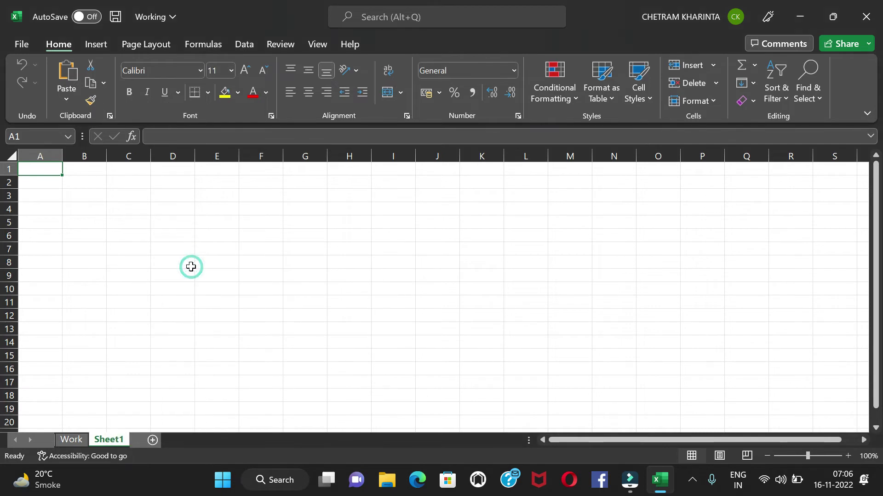
right_click(118, 441)
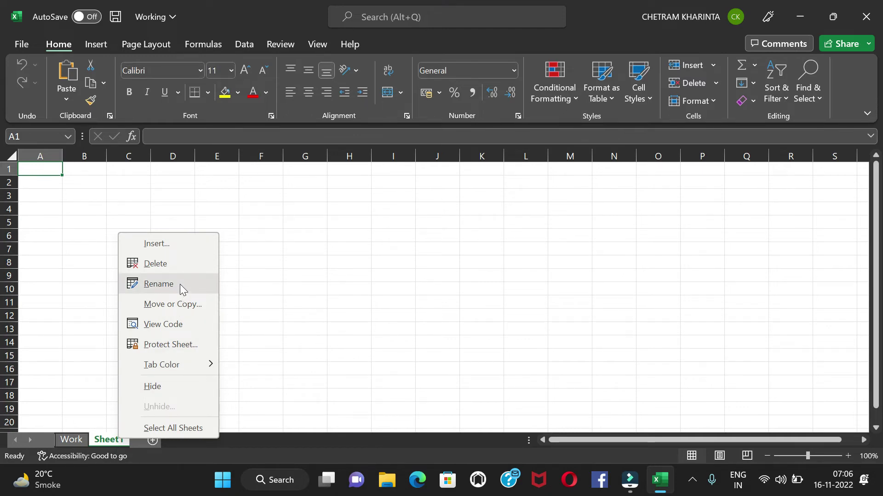
click(87, 363)
Rename Sheet1 to '1'
right_click(111, 443)
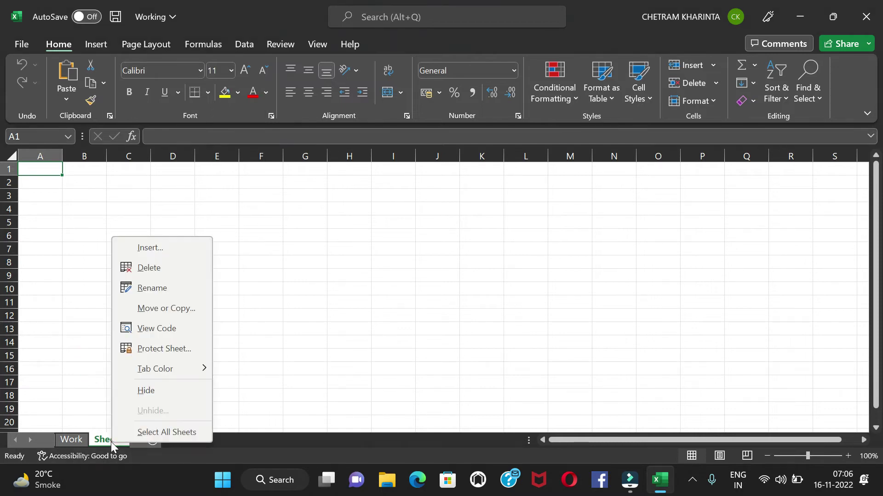
click(189, 286)
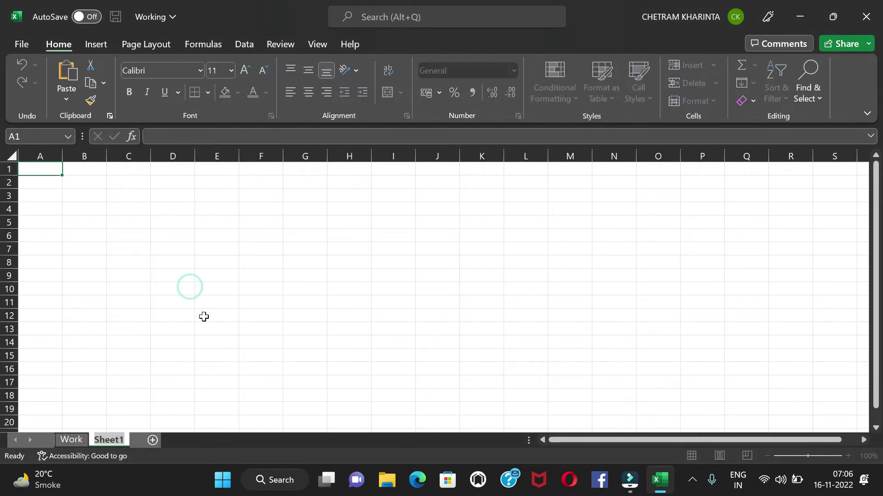
text(q)
key(BackSpace)
text(1)
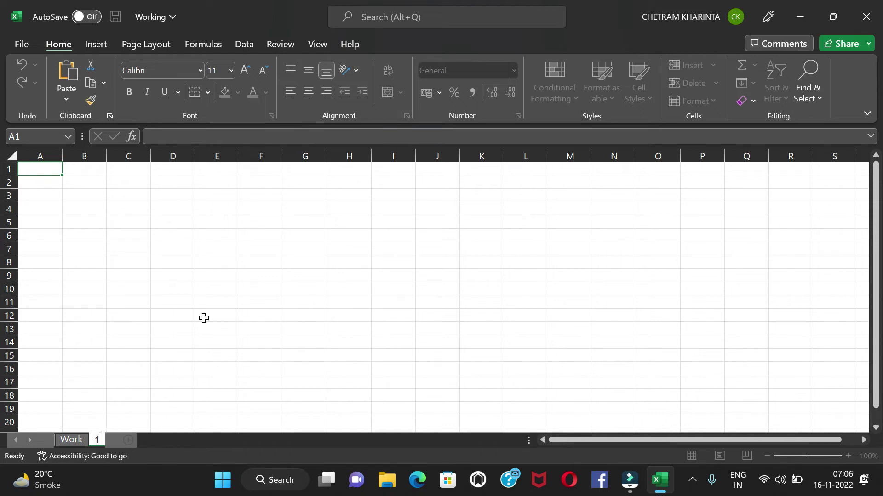
key(Return)
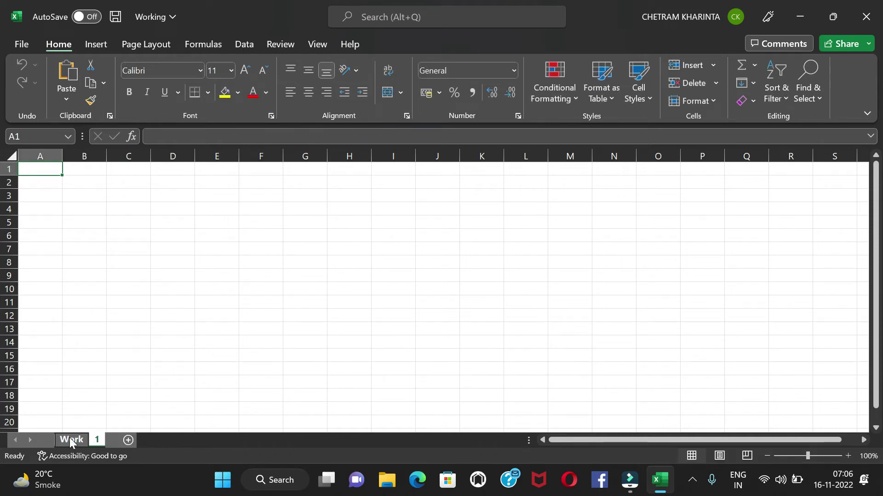
Duplicate sheet 1 as '1 (2)', placing the copy before the Work sheet
right_click(98, 441)
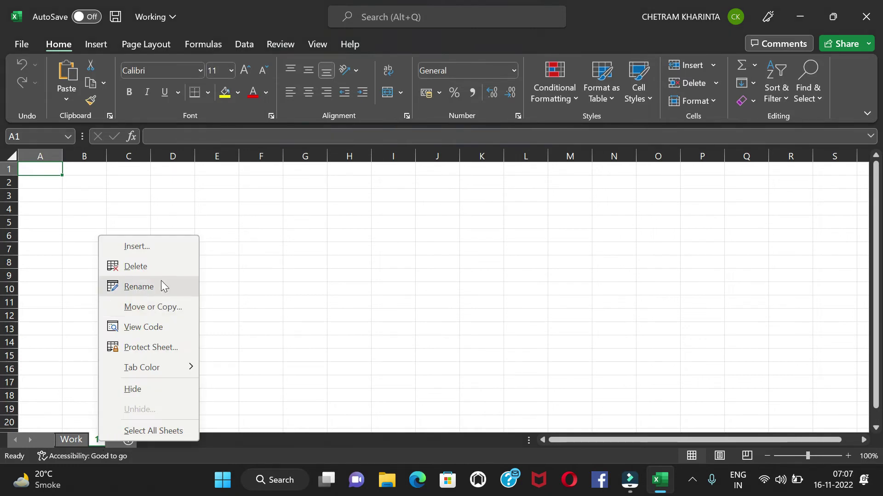
click(176, 308)
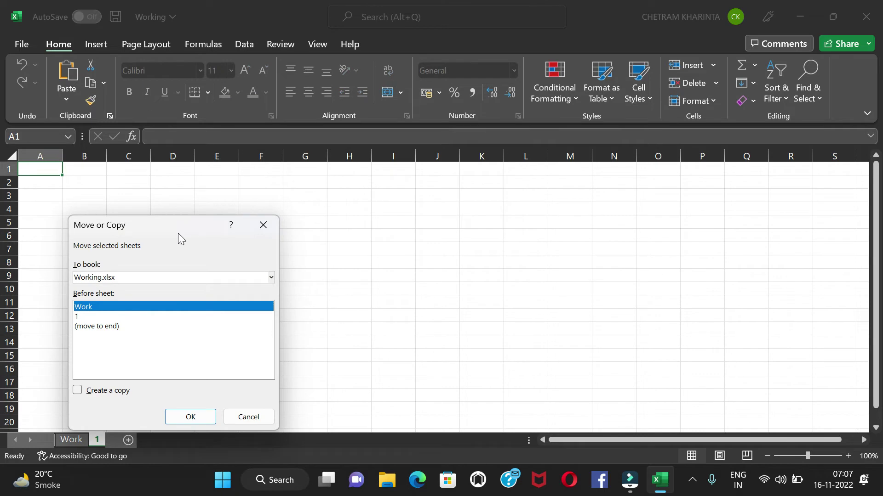
drag(143, 219, 221, 197)
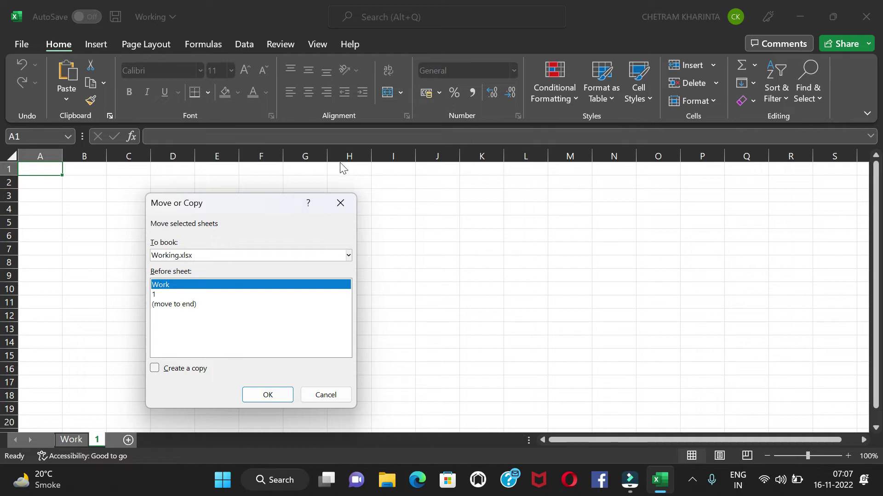
click(176, 294)
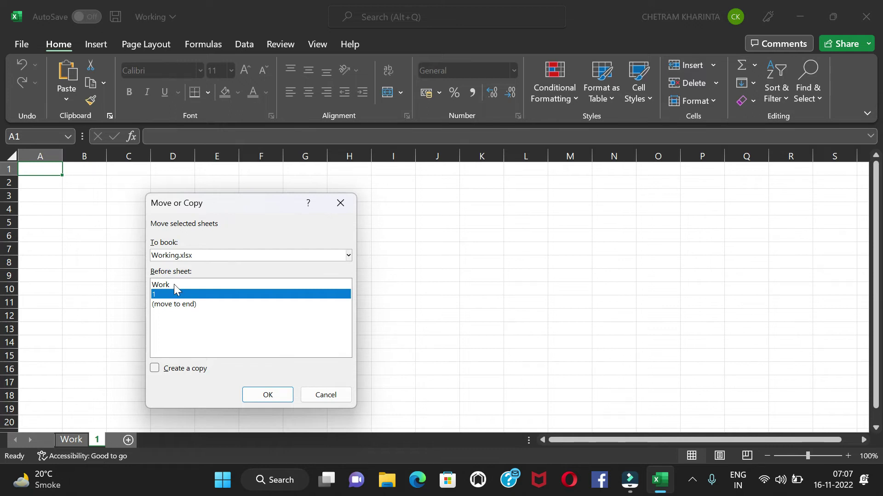
click(174, 285)
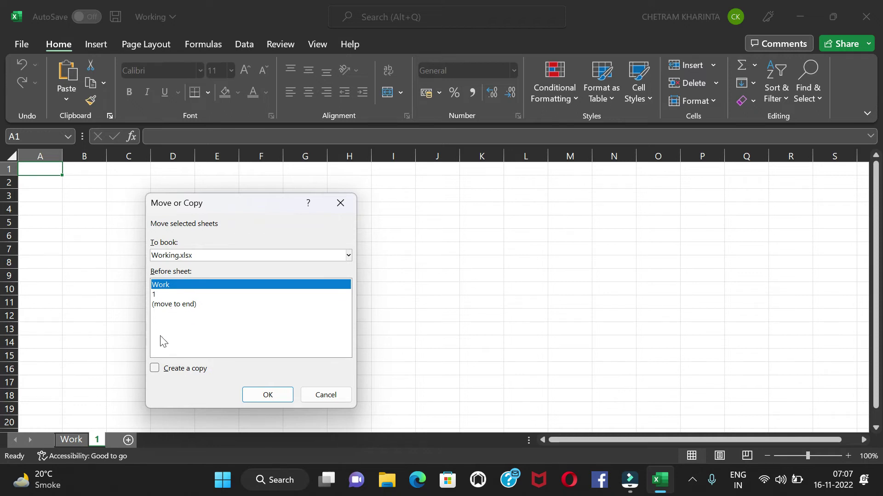
click(161, 369)
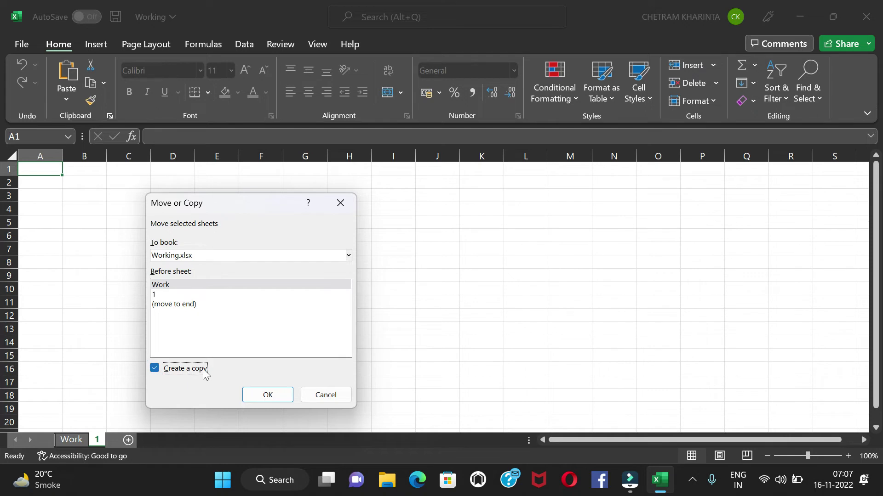
click(274, 394)
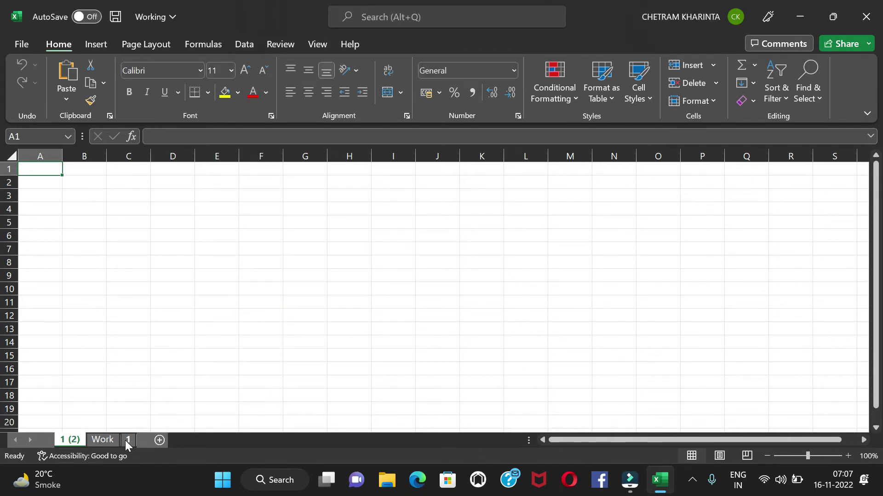
click(126, 440)
Move the '1 (2)' copy to the end of the tabs, then delete it
click(72, 438)
right_click(77, 440)
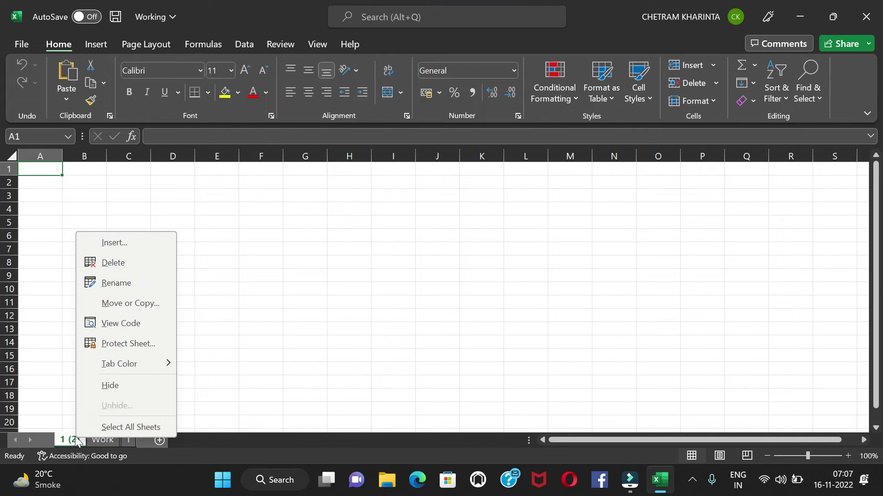
click(128, 304)
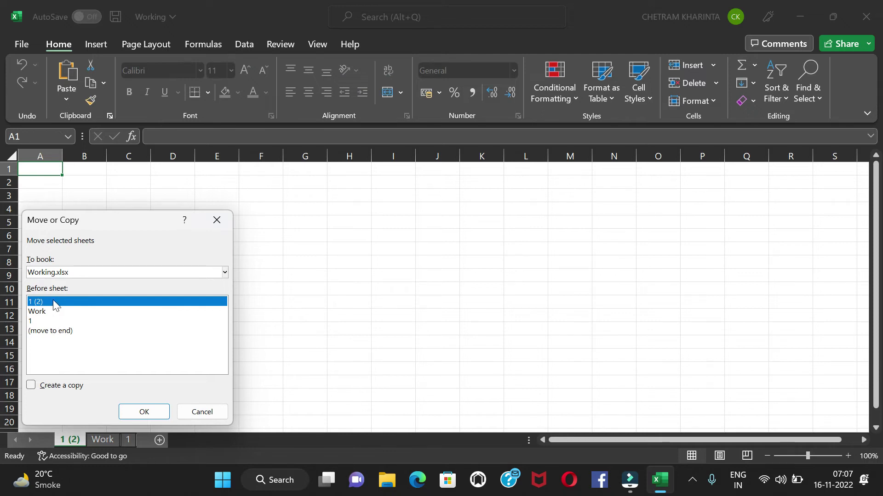
click(46, 312)
click(42, 302)
click(40, 322)
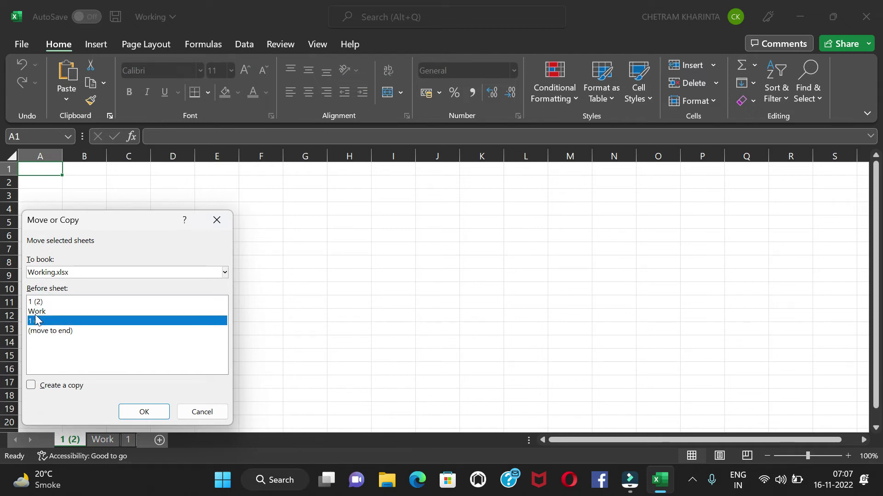
click(40, 312)
click(39, 302)
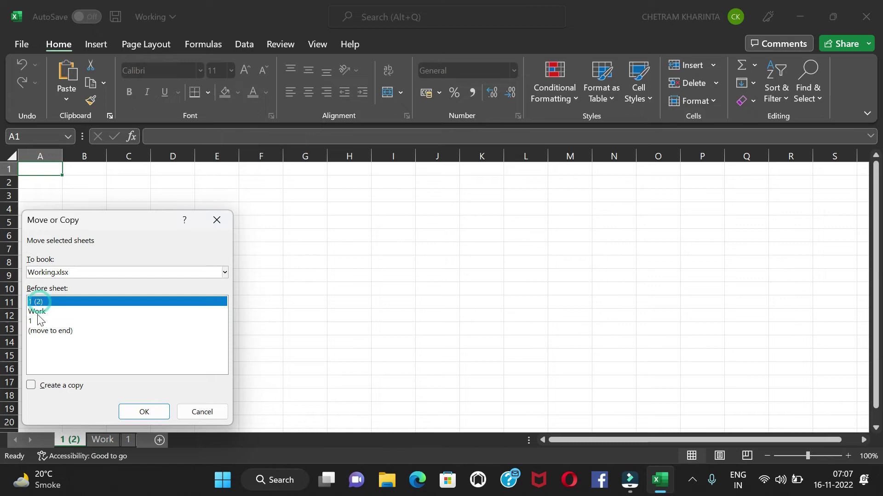
click(42, 312)
click(39, 321)
click(42, 302)
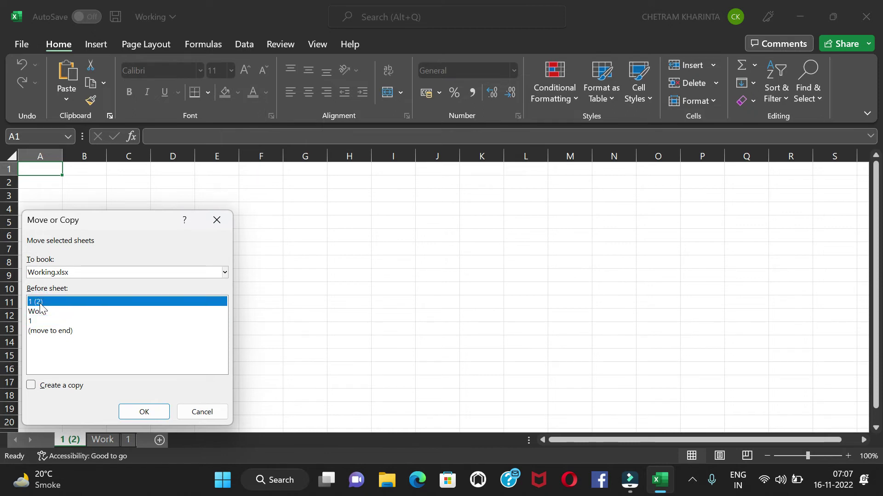
click(53, 332)
click(145, 412)
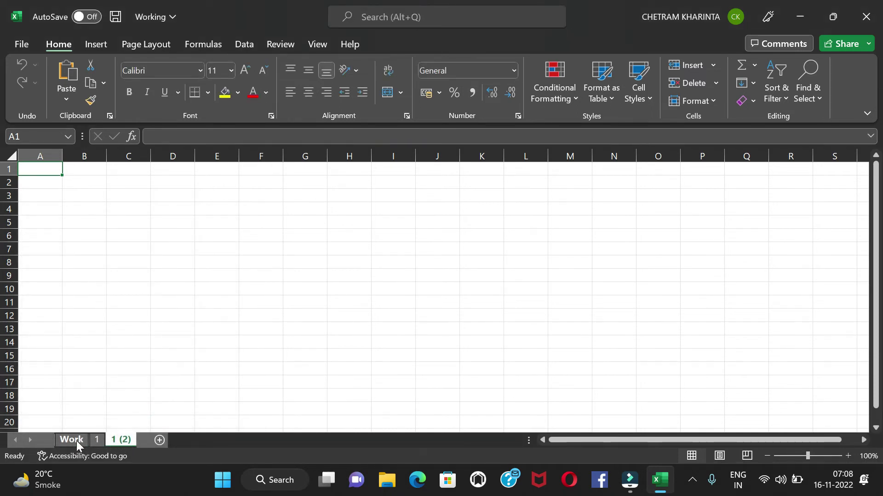
right_click(120, 444)
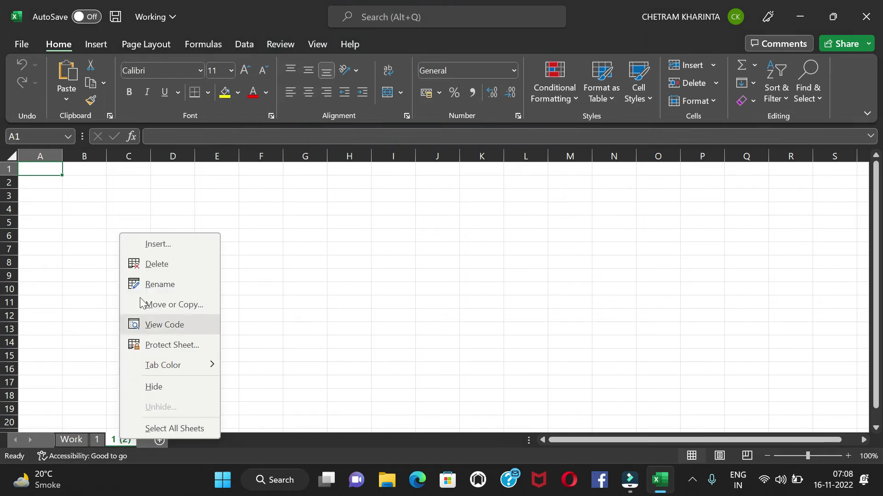
click(160, 263)
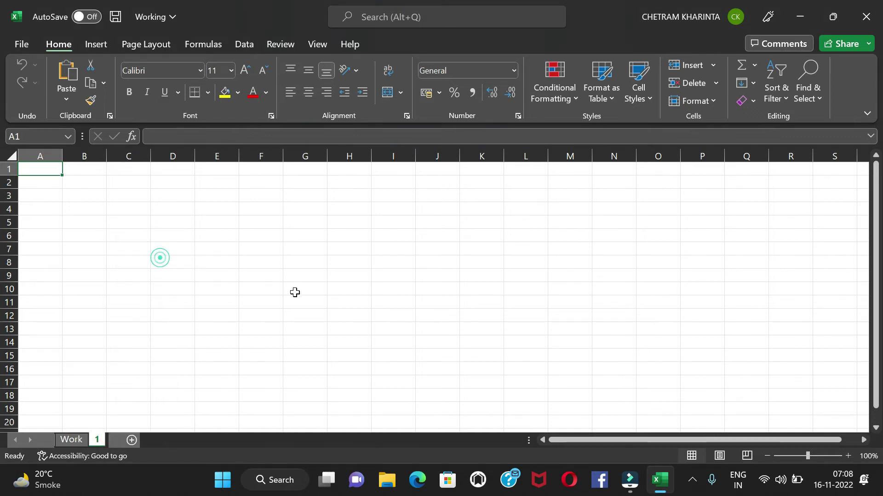
Colour sheet 1's tab orange and the Work tab blue, comparing the tabs
right_click(101, 440)
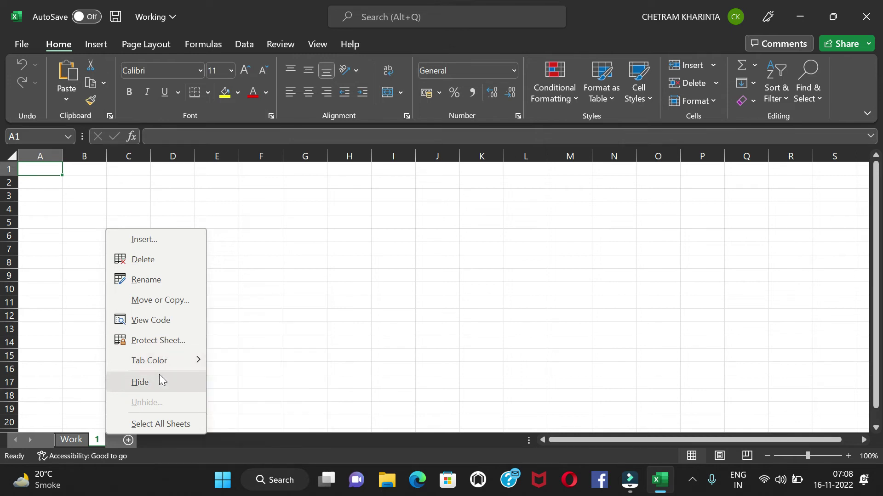
mouse_move(149, 360)
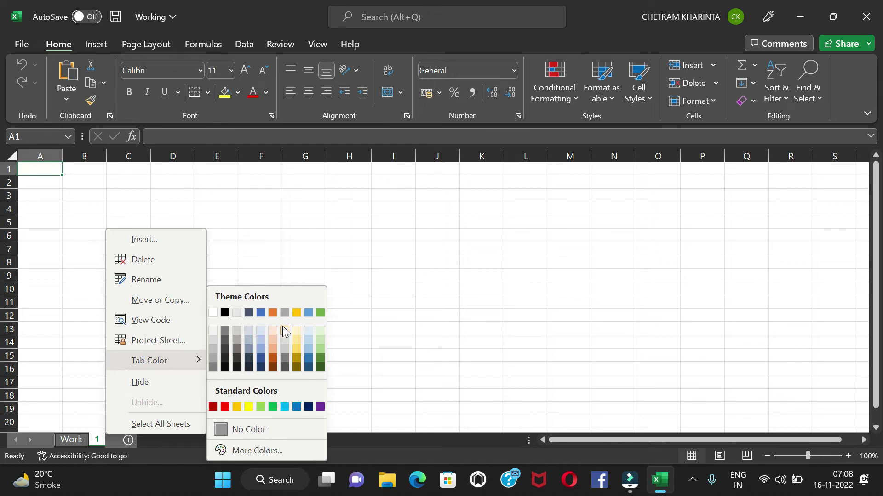
click(273, 312)
click(273, 314)
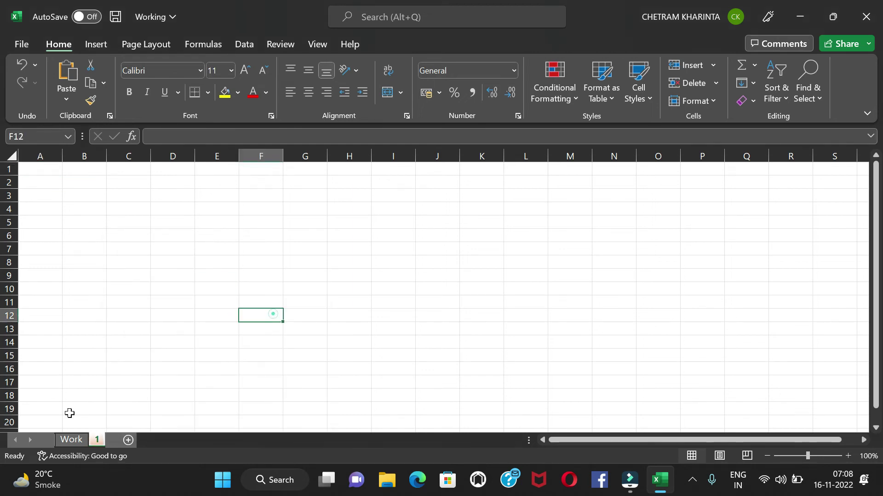
click(96, 440)
click(71, 440)
right_click(69, 440)
mouse_move(117, 366)
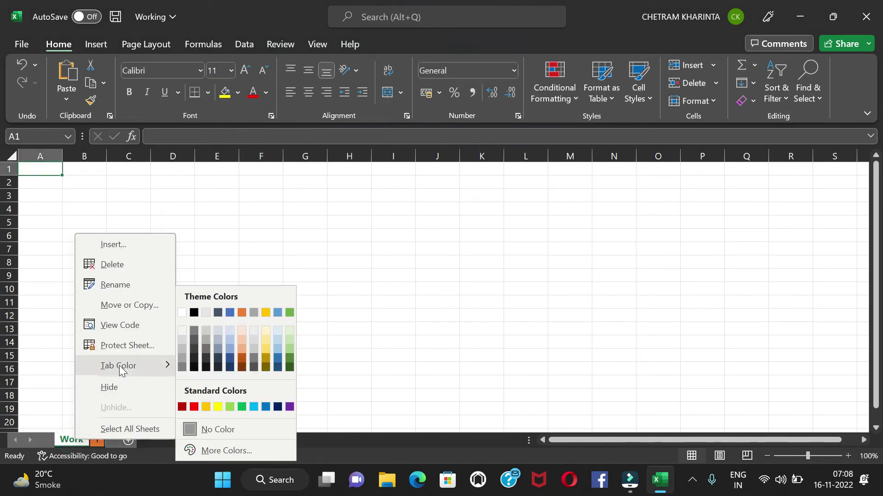
click(277, 357)
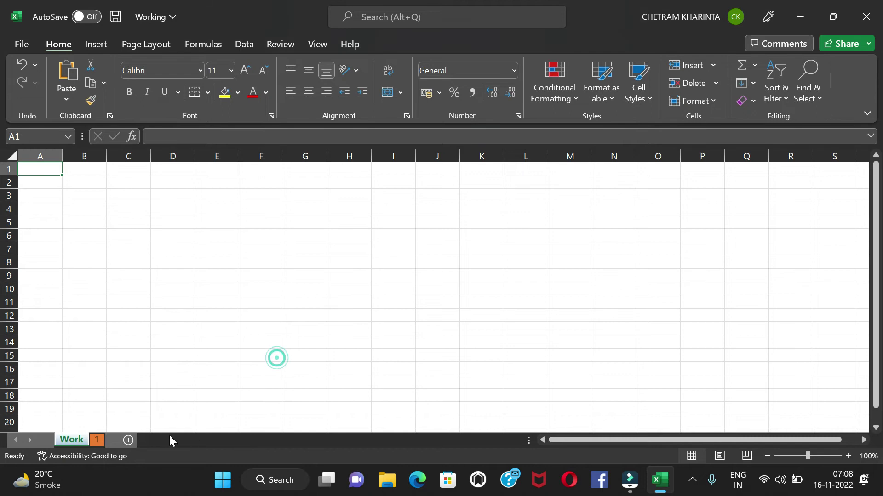
click(98, 435)
click(74, 440)
click(97, 440)
click(73, 440)
click(96, 439)
click(74, 440)
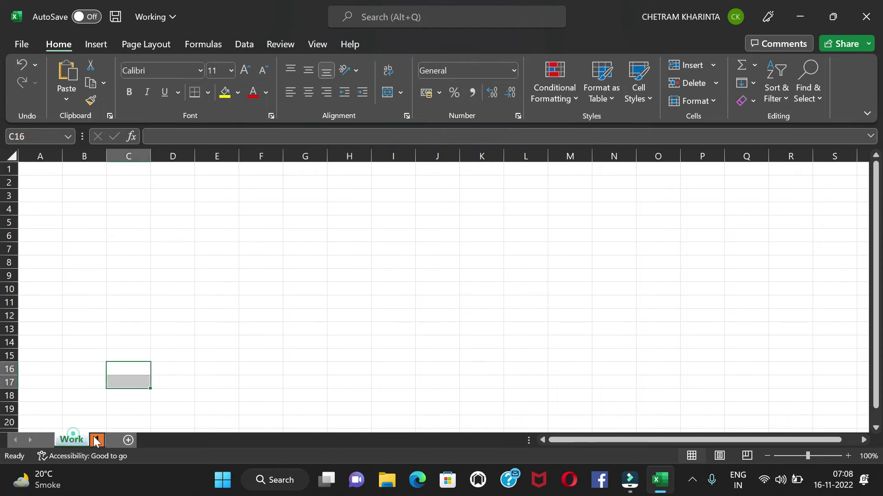
Set both the Work and sheet 1 tabs back to No Color, then return to Work
right_click(76, 439)
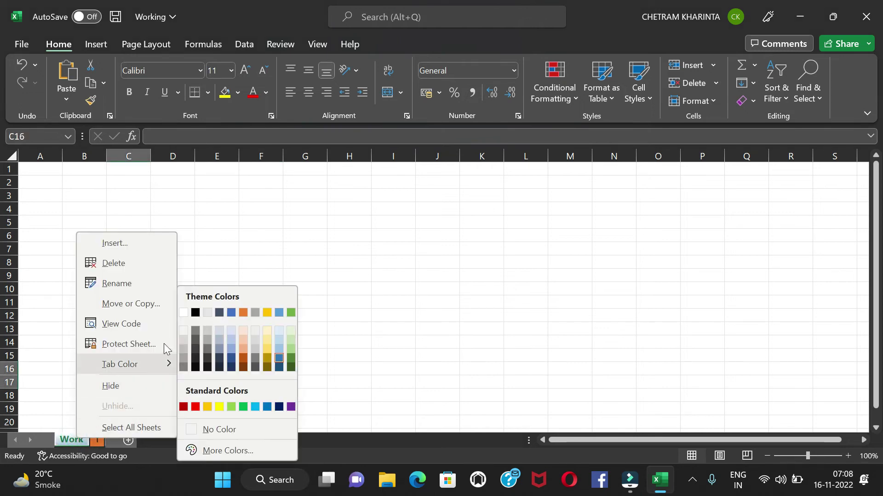
mouse_move(120, 364)
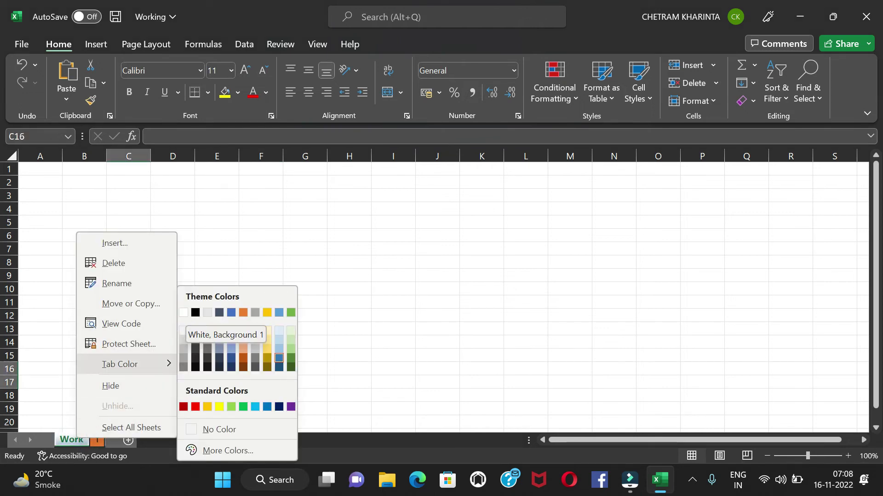
click(212, 430)
click(97, 440)
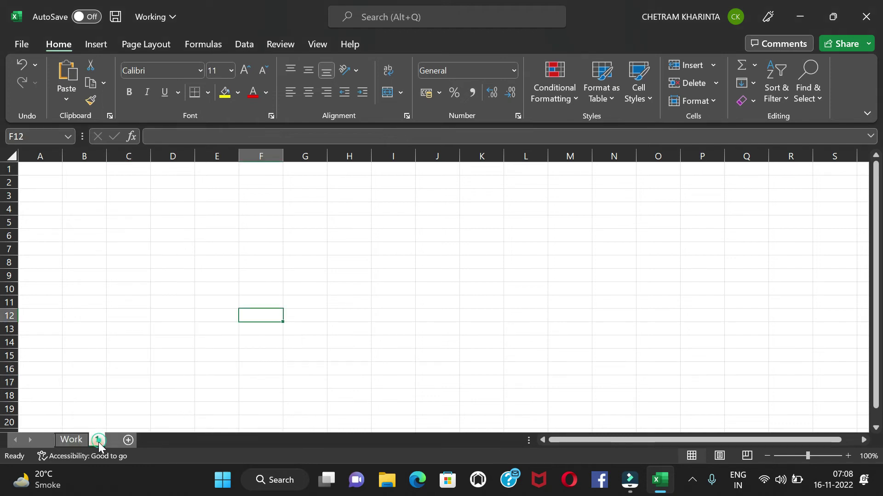
right_click(99, 442)
click(156, 363)
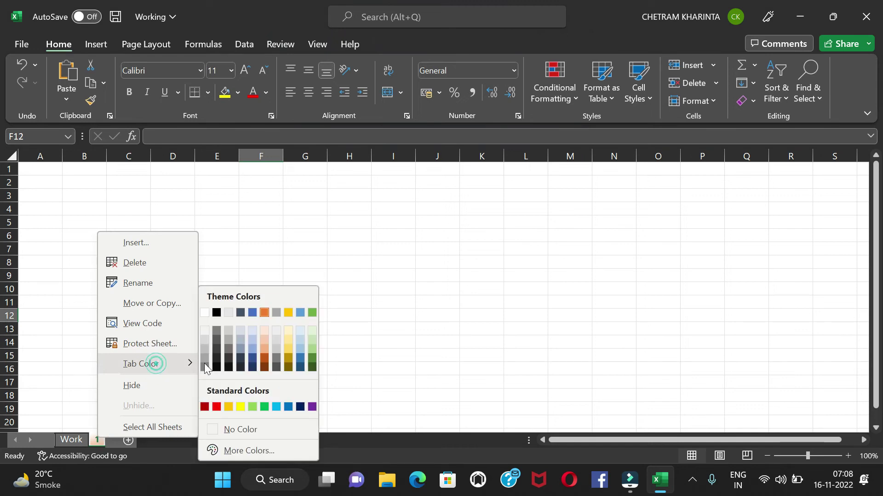
click(232, 425)
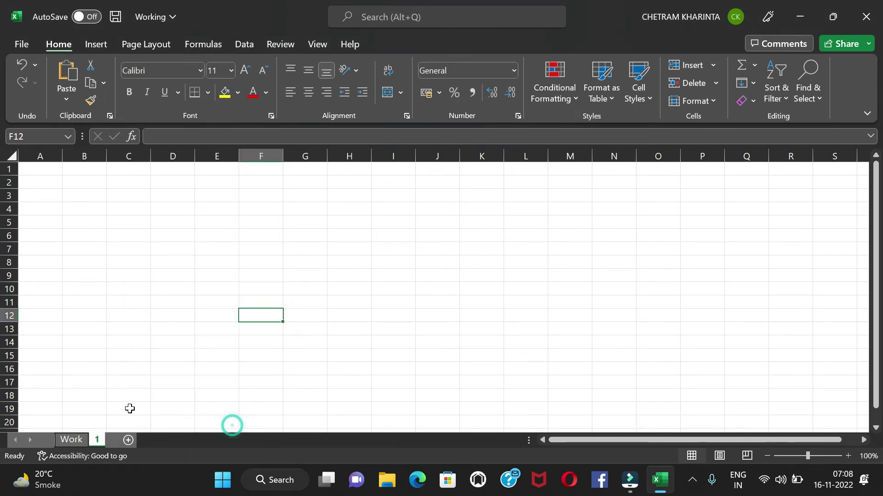
click(121, 369)
click(81, 439)
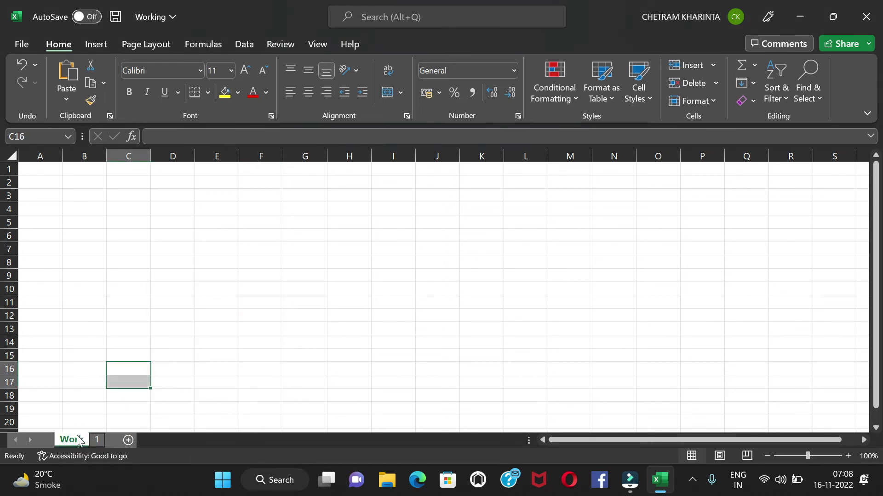
Hide sheet 1, leaving only the Work tab visible
right_click(79, 440)
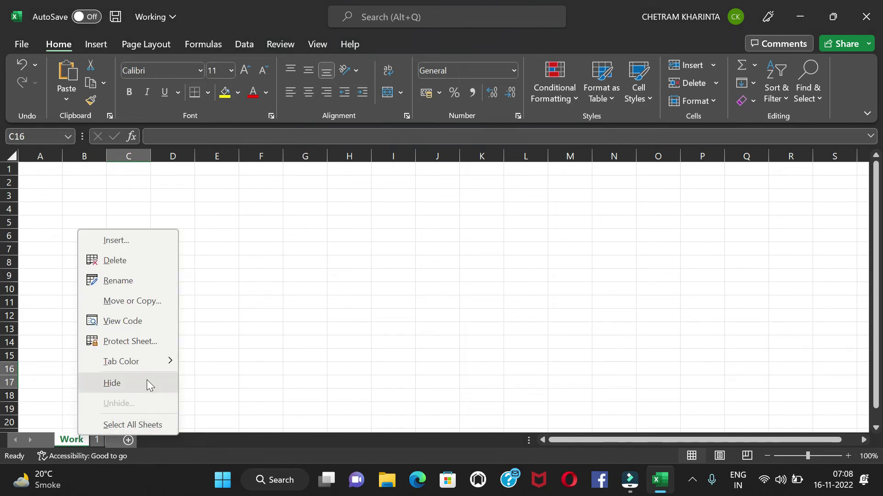
click(65, 405)
click(72, 439)
click(96, 440)
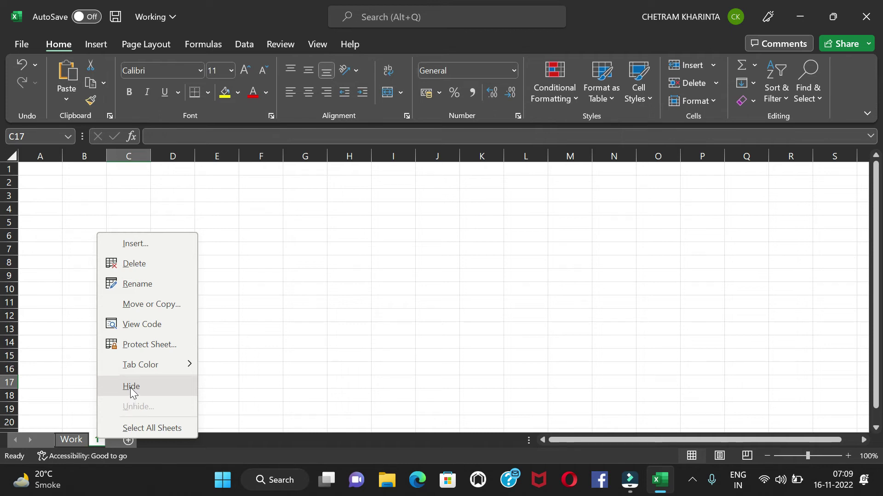
click(131, 387)
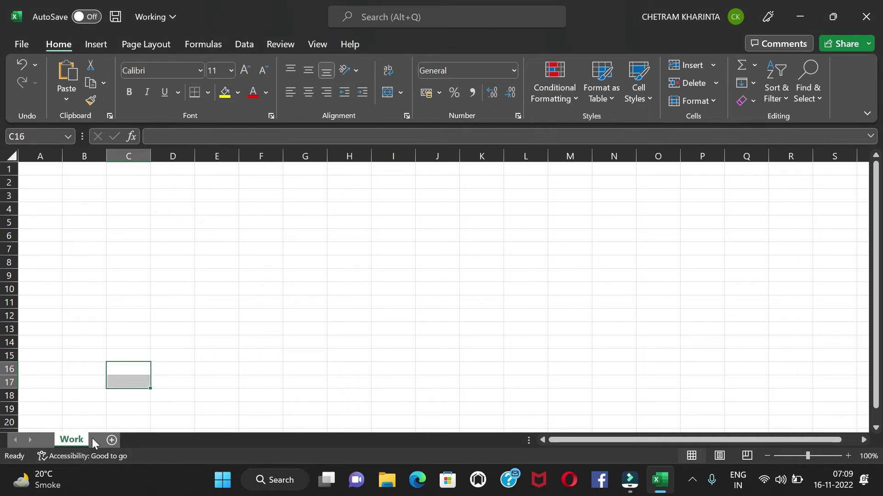
Close the Work tab's menu and click an empty cell off column C
right_click(75, 440)
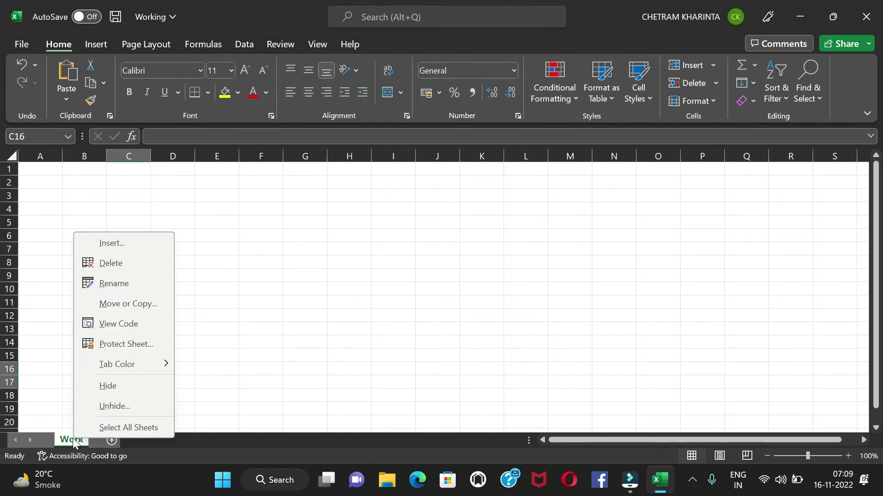
click(280, 361)
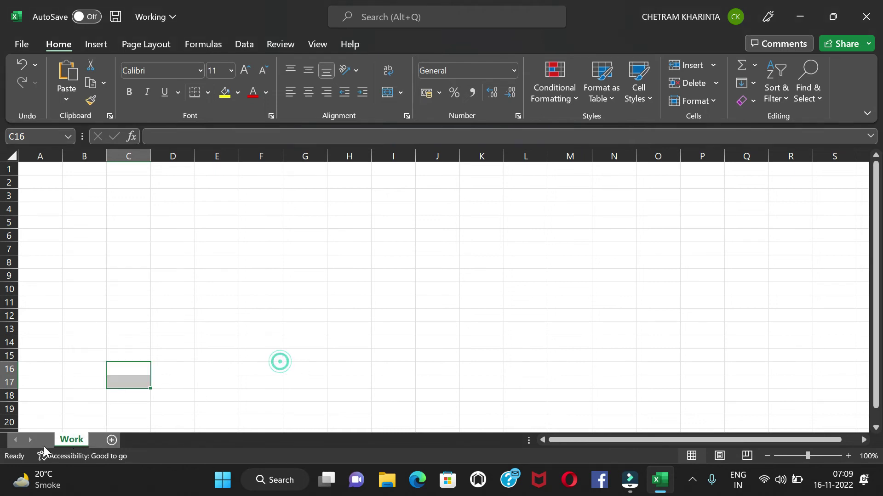
click(90, 396)
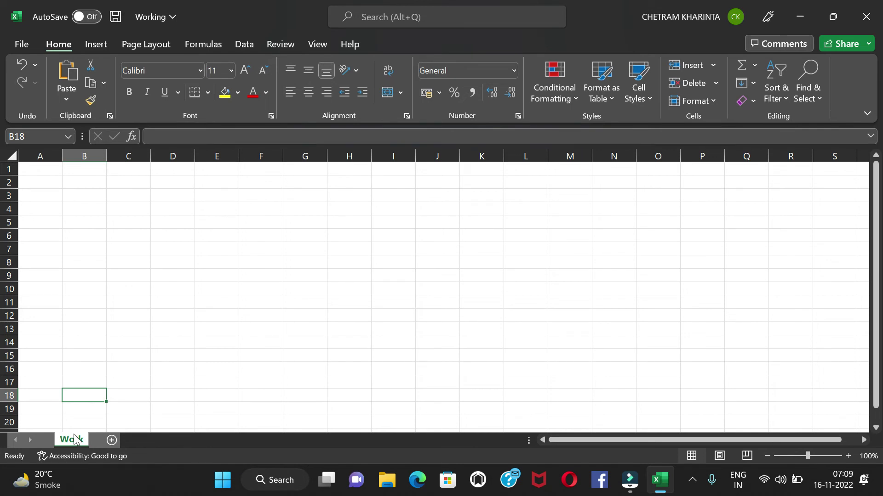
Unhide sheet 1 and then delete it
right_click(75, 440)
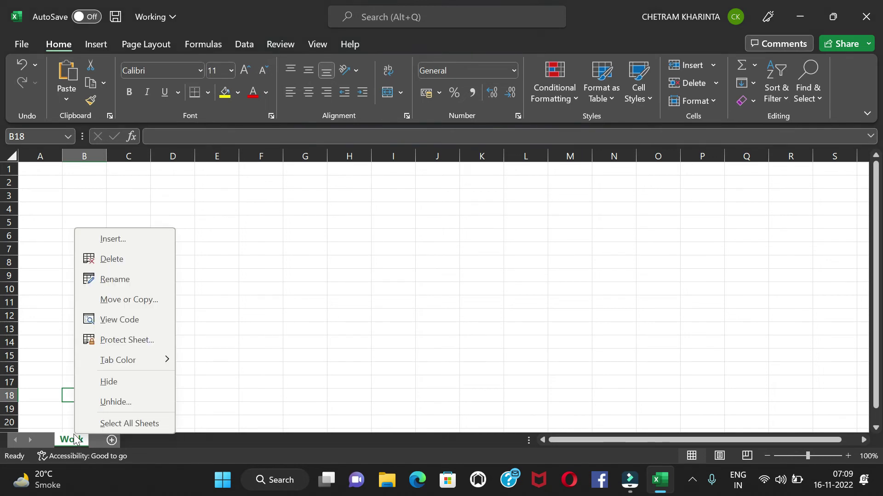
click(131, 403)
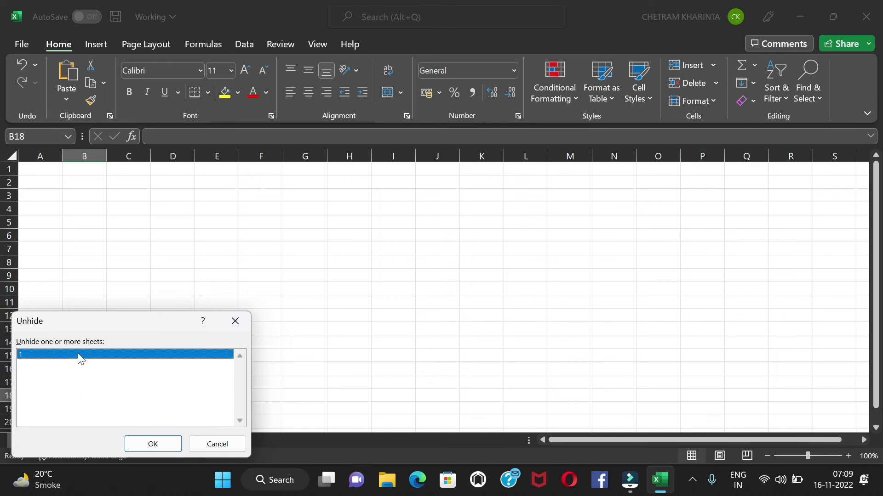
click(164, 443)
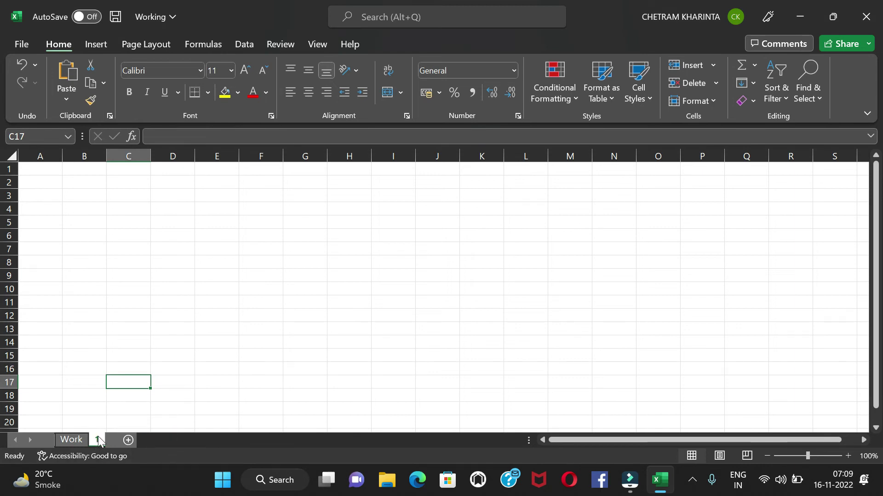
right_click(98, 437)
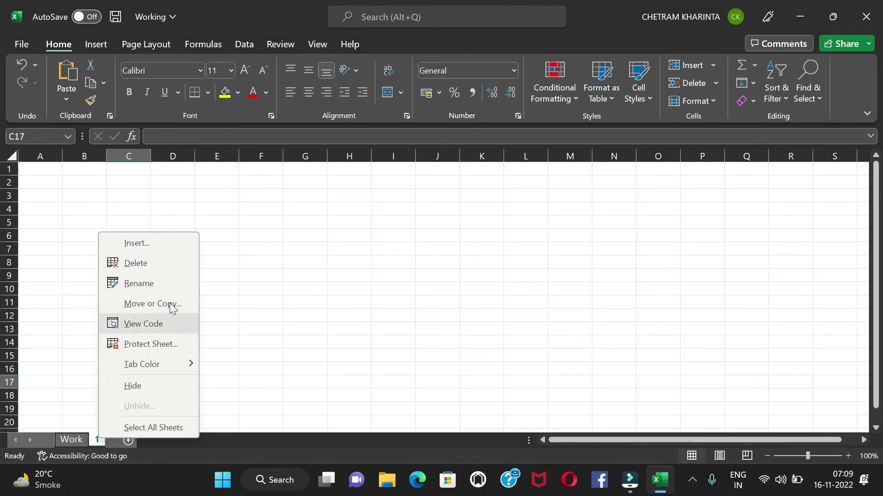
click(135, 265)
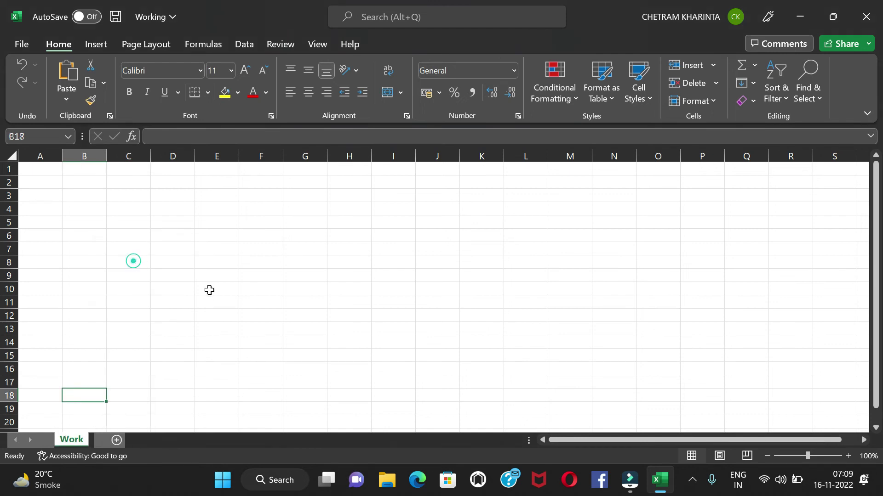
Close the Work tab's menu and select cell C3
right_click(81, 441)
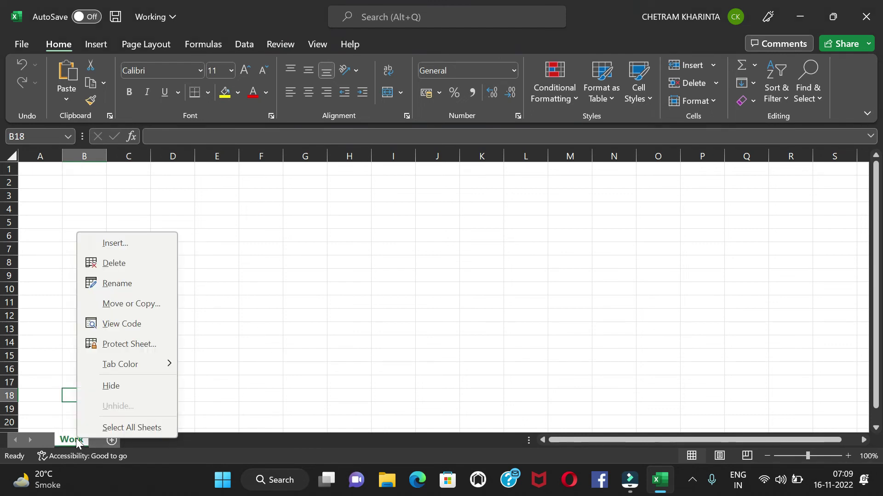
click(329, 187)
click(121, 236)
click(119, 195)
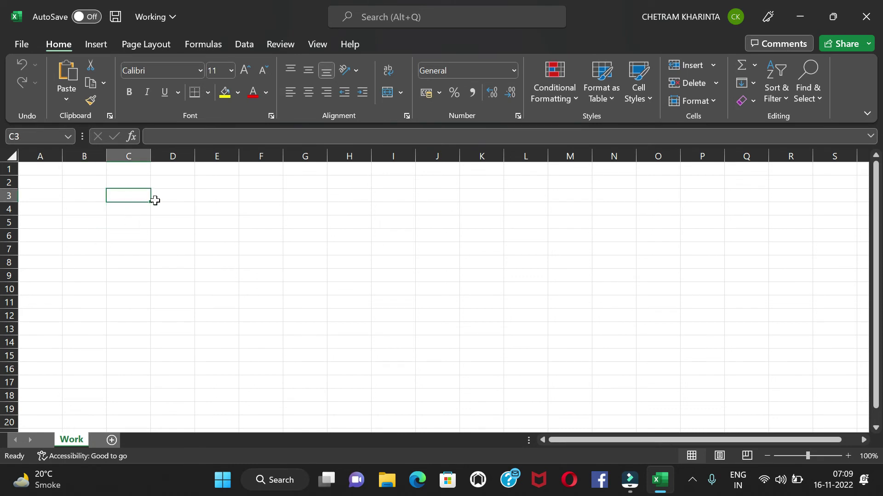
Enter the word 'Cell' in cell C3
drag(130, 202, 266, 186)
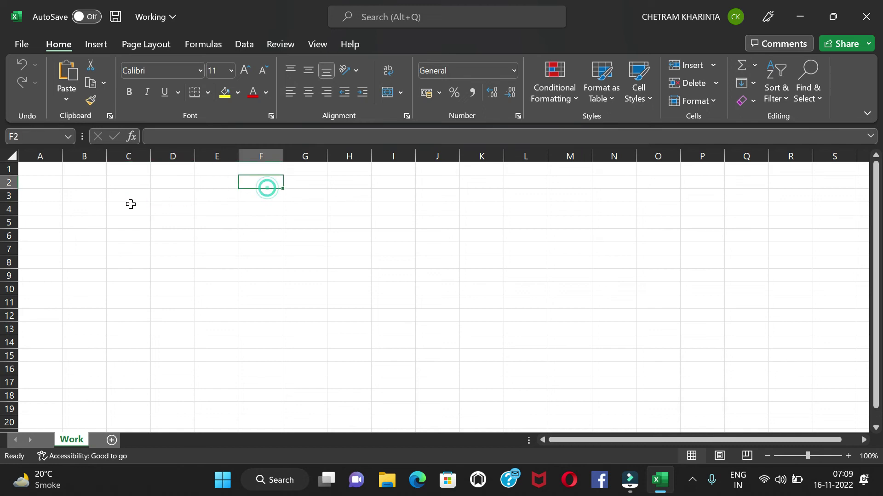
click(128, 195)
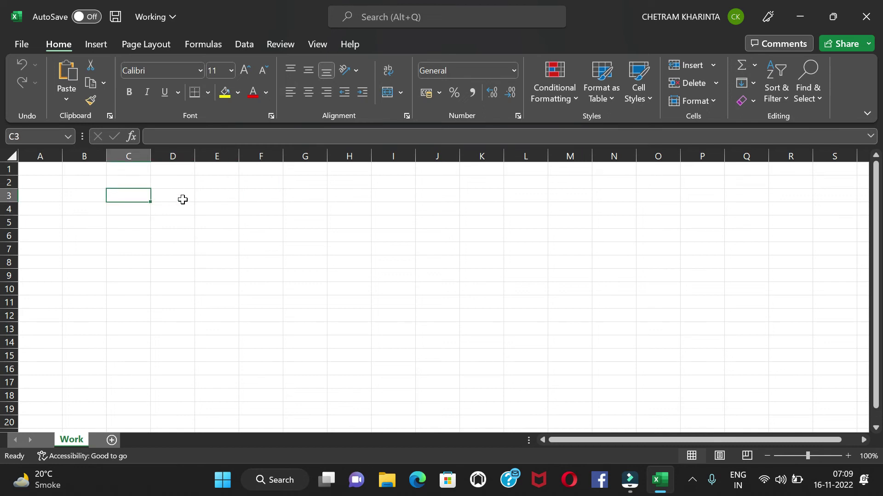
text(Cell)
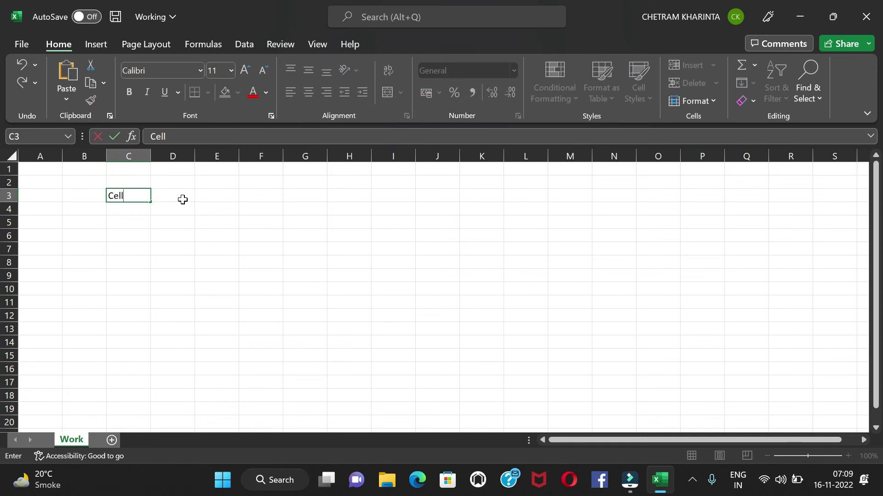
key(Return)
key(Up)
Give cell C3 a yellow fill
click(225, 100)
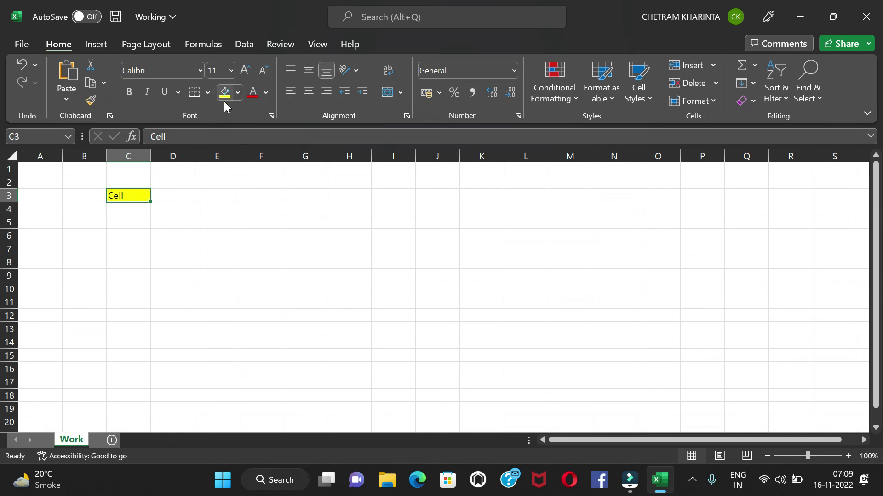
click(130, 216)
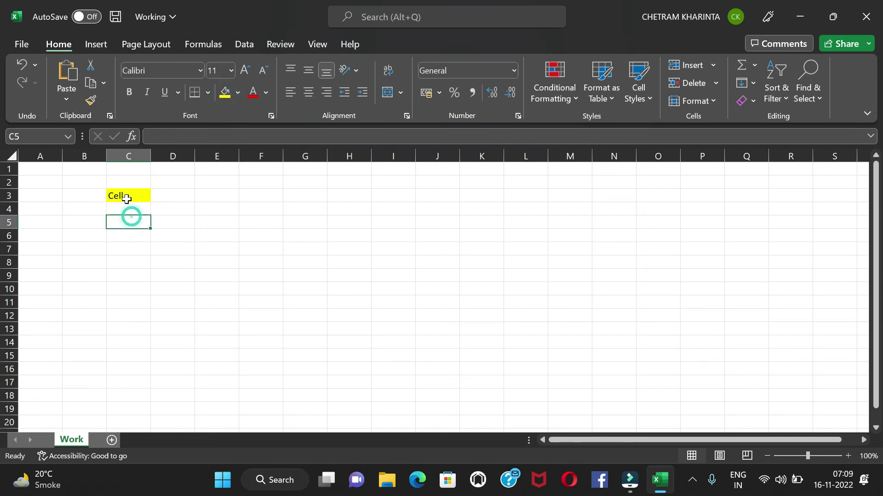
click(127, 199)
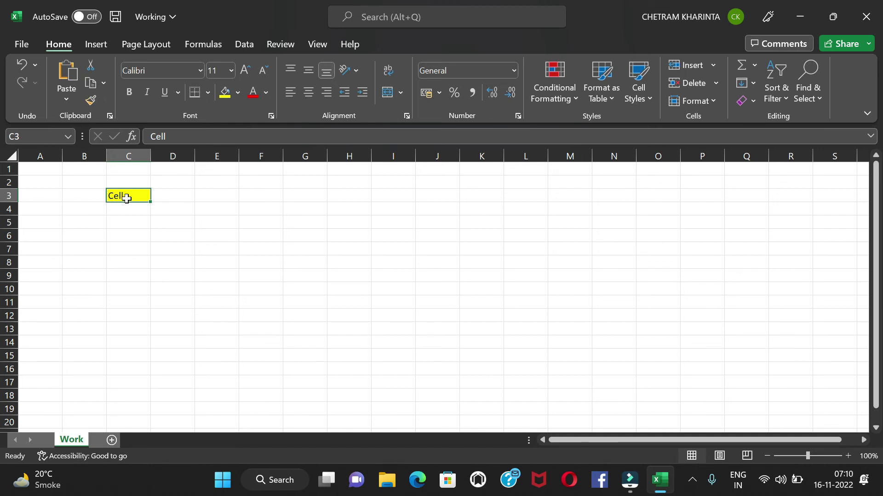
click(13, 181)
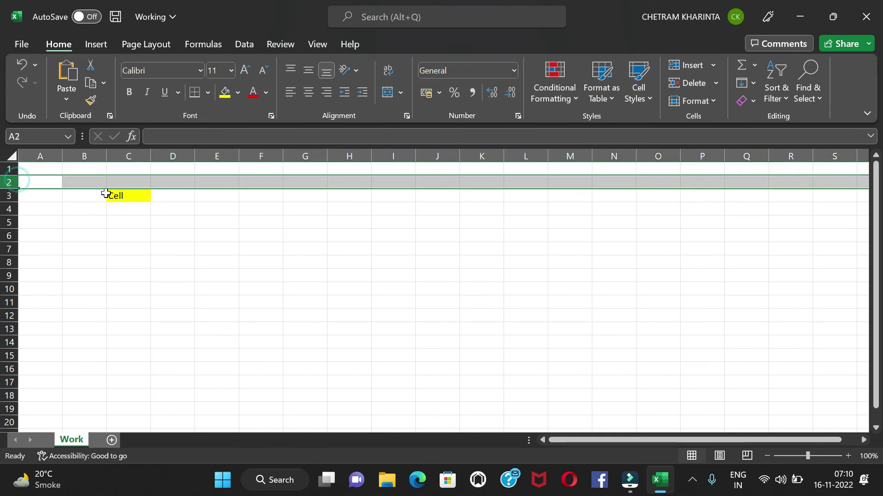
click(122, 196)
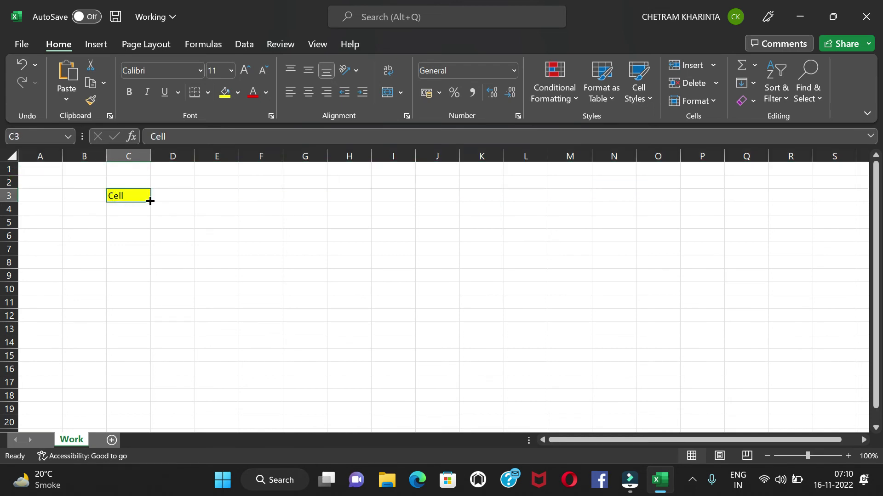
Fill the whole of column A with orange
click(39, 155)
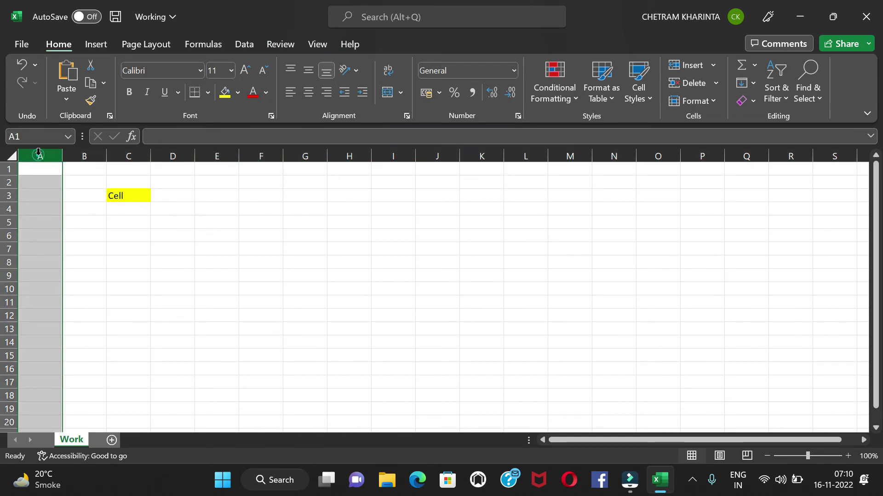
click(238, 92)
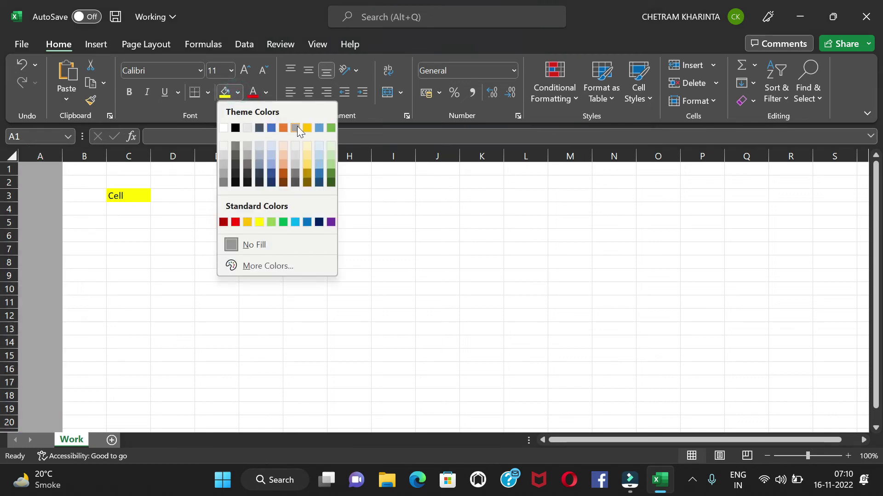
click(283, 128)
Enter the label 'Column' in cell A2
click(44, 183)
click(44, 187)
text(Co)
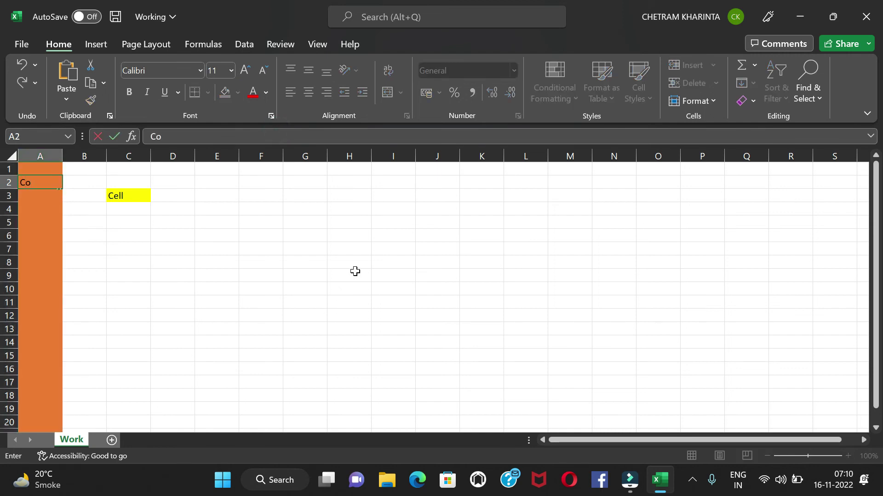
text(lumn)
key(ctrl+Return)
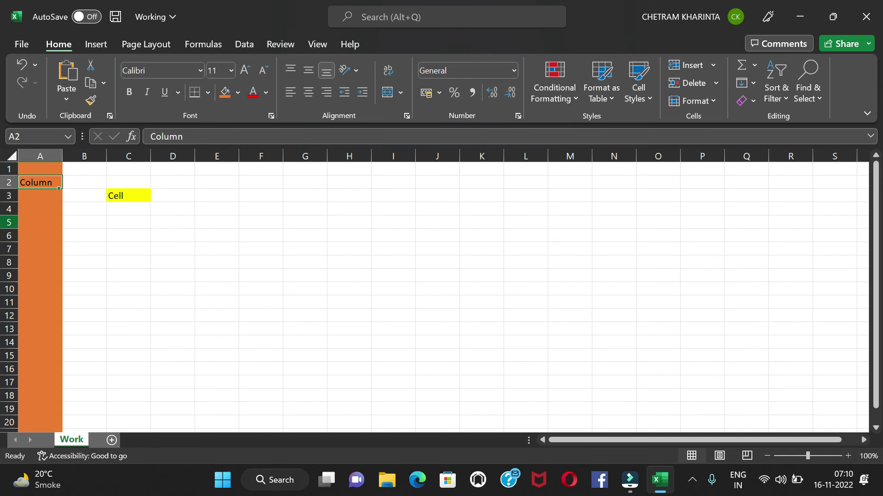
Fill the whole of row 5 with green
click(9, 222)
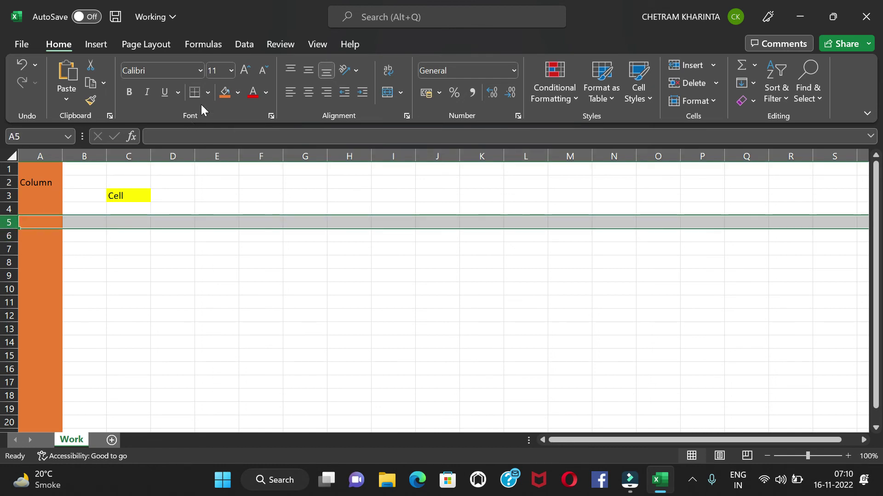
click(237, 93)
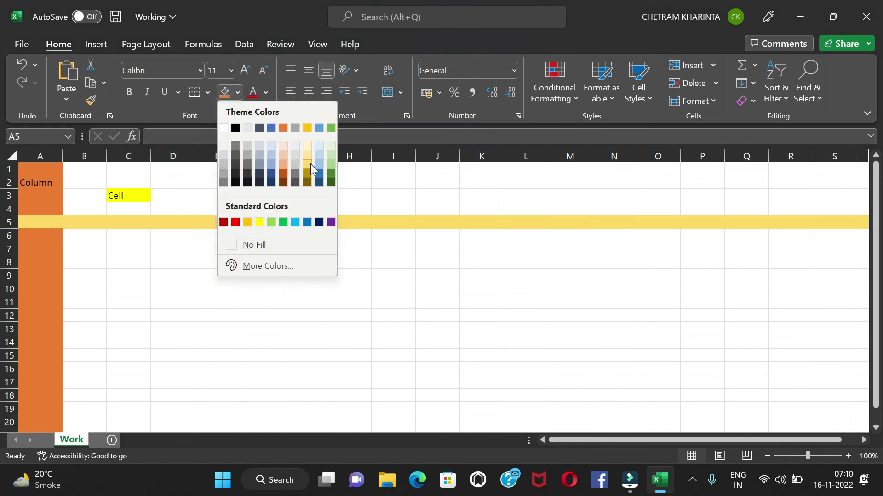
click(331, 173)
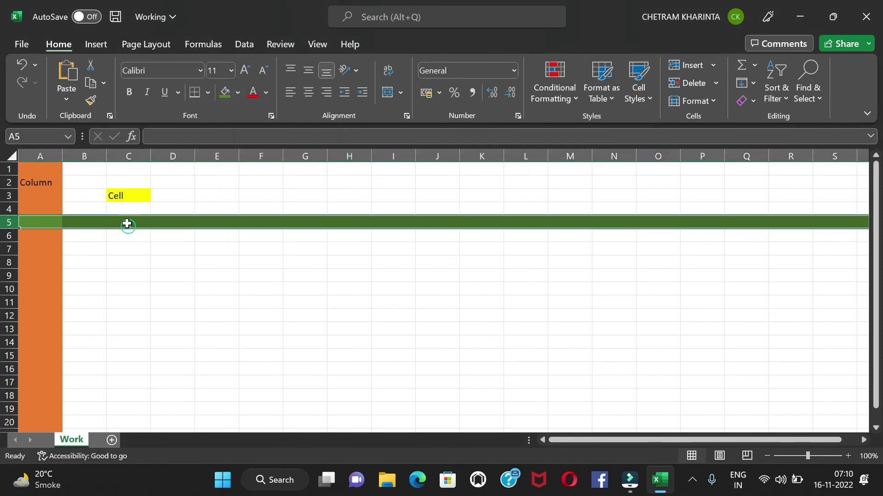
Enter the label 'ROW' in cell C5
click(127, 223)
text(ROW)
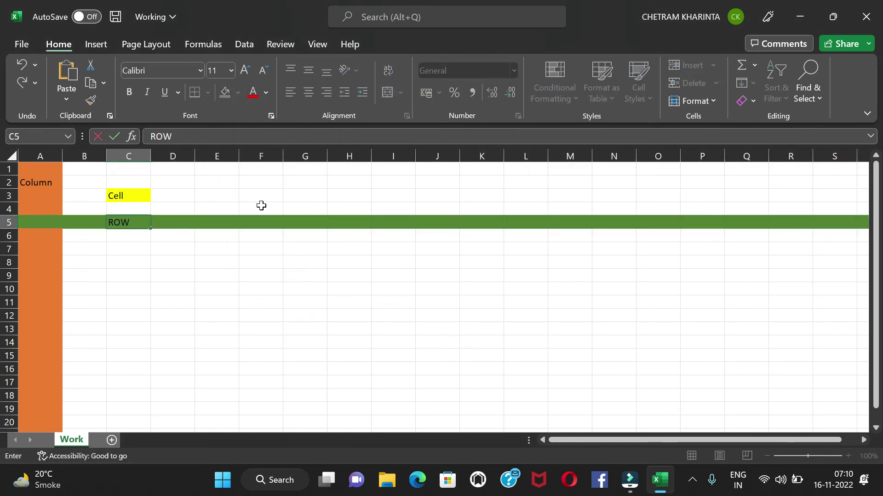
key(ctrl+Return)
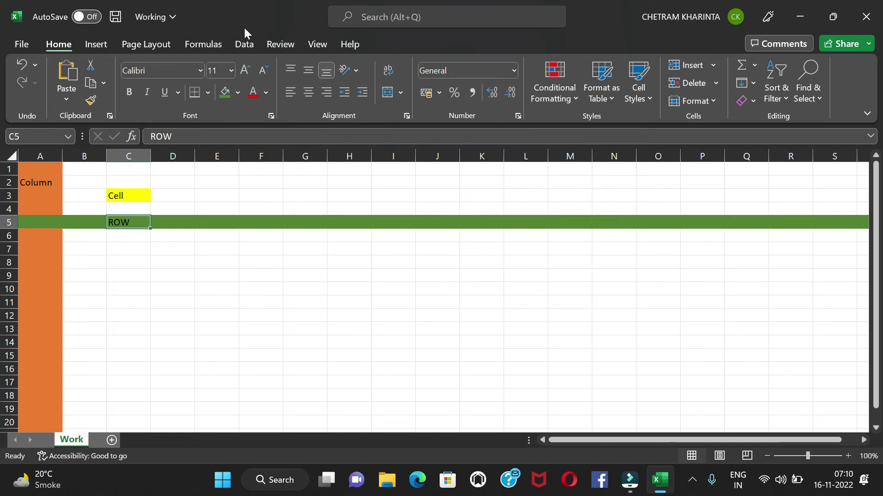
click(8, 223)
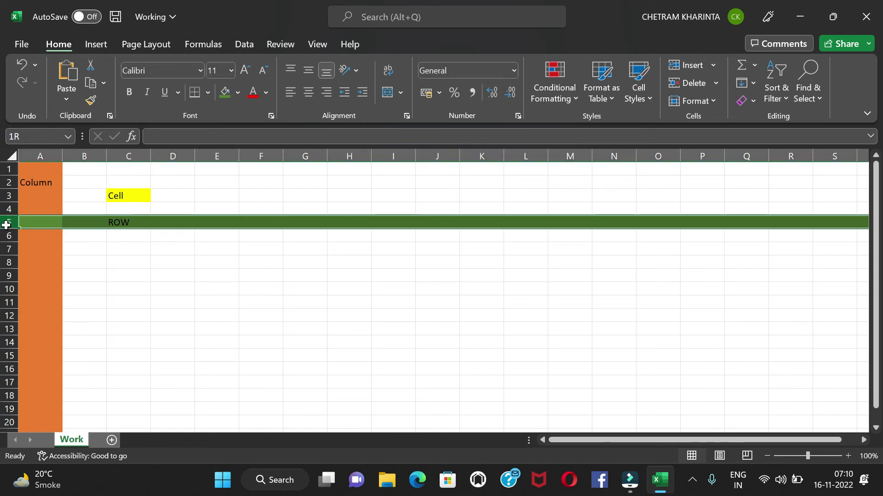
click(46, 157)
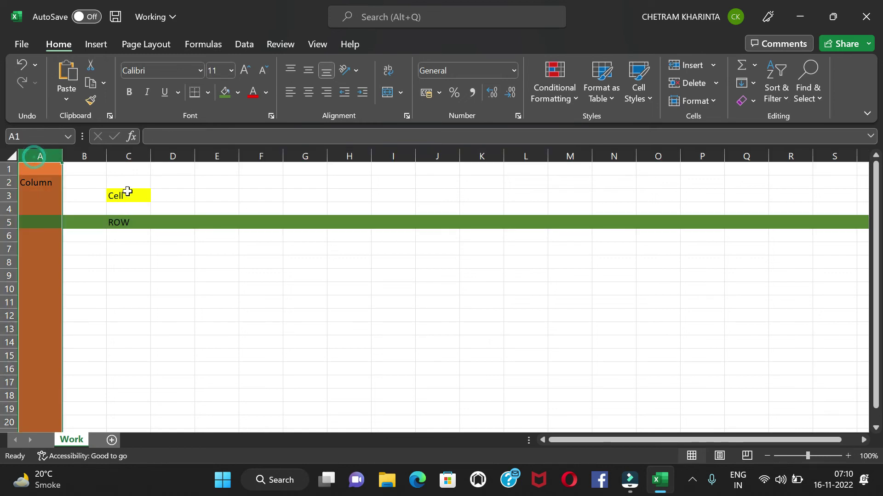
click(128, 192)
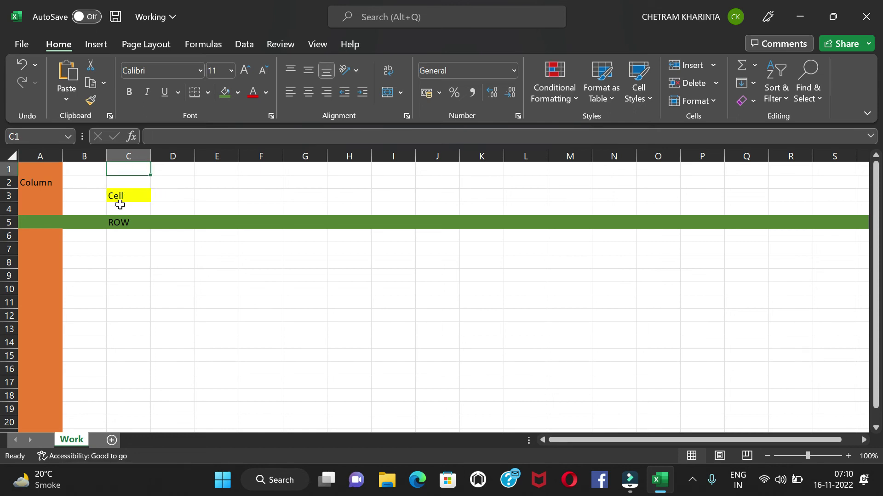
click(30, 178)
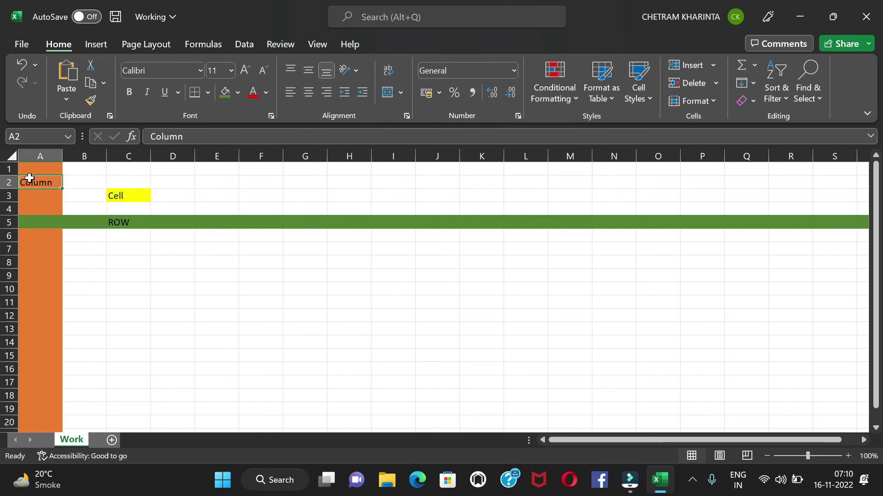
click(124, 195)
click(35, 183)
click(207, 137)
double_click(242, 136)
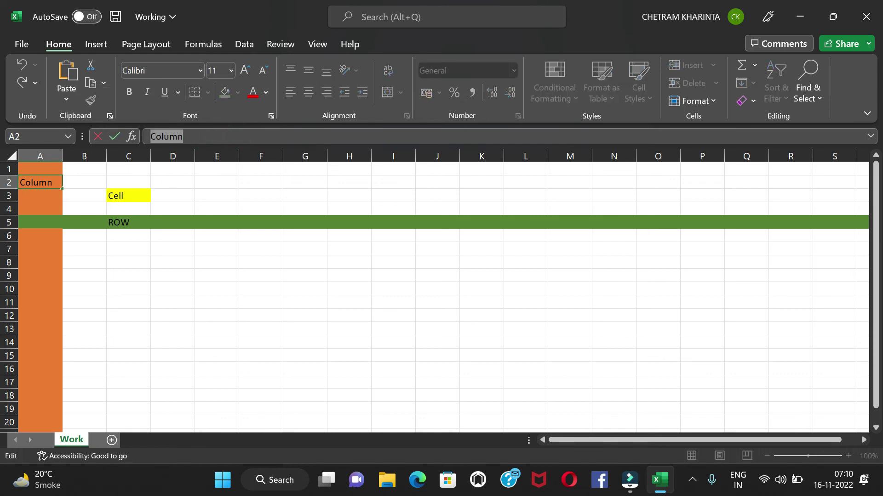
double_click(220, 134)
click(118, 195)
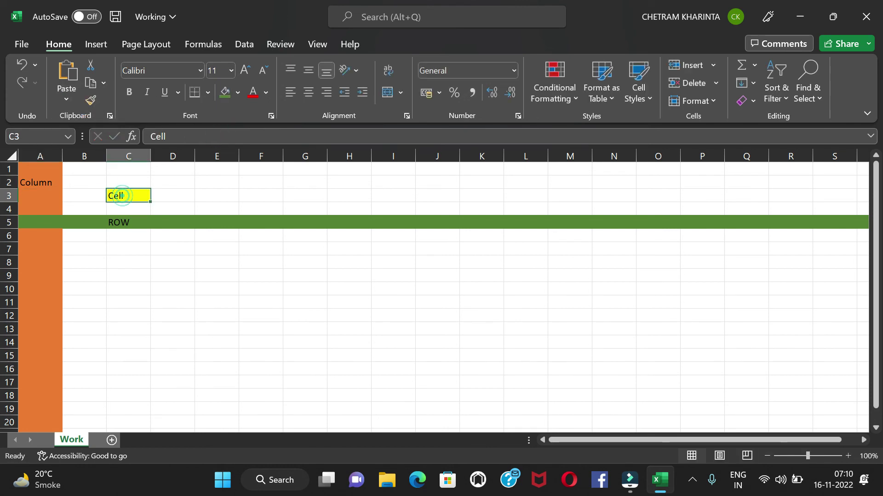
double_click(186, 135)
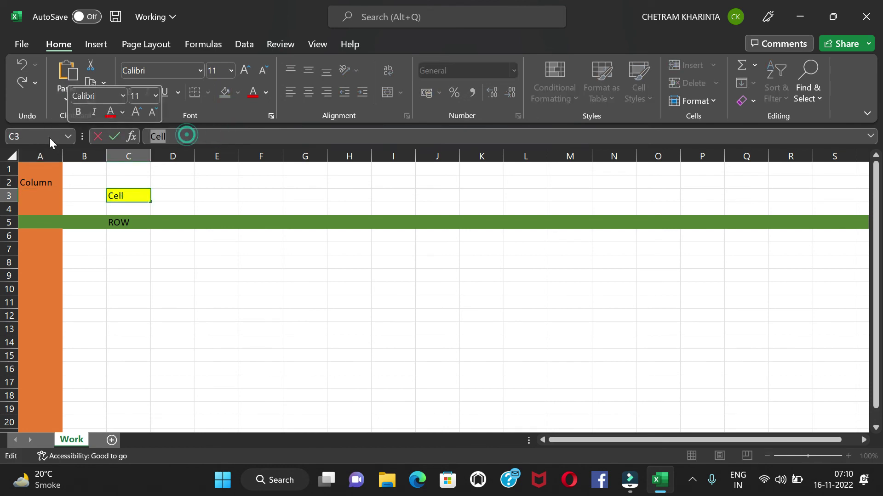
click(37, 179)
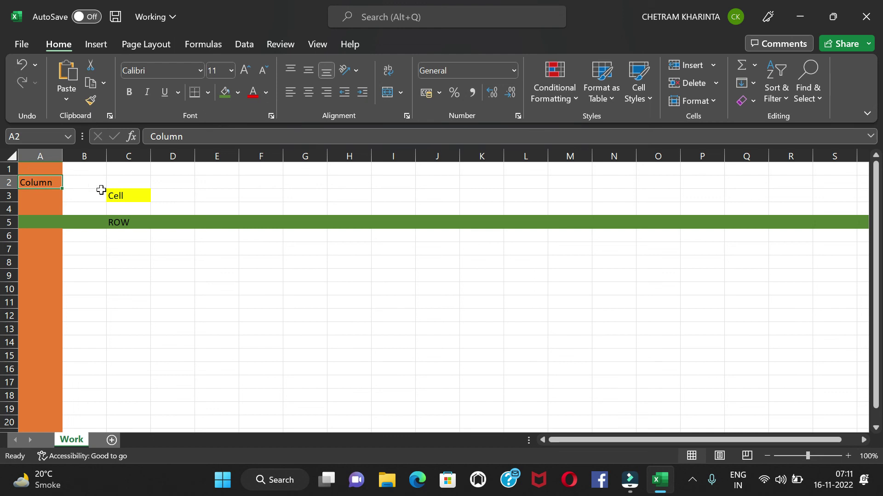
click(122, 223)
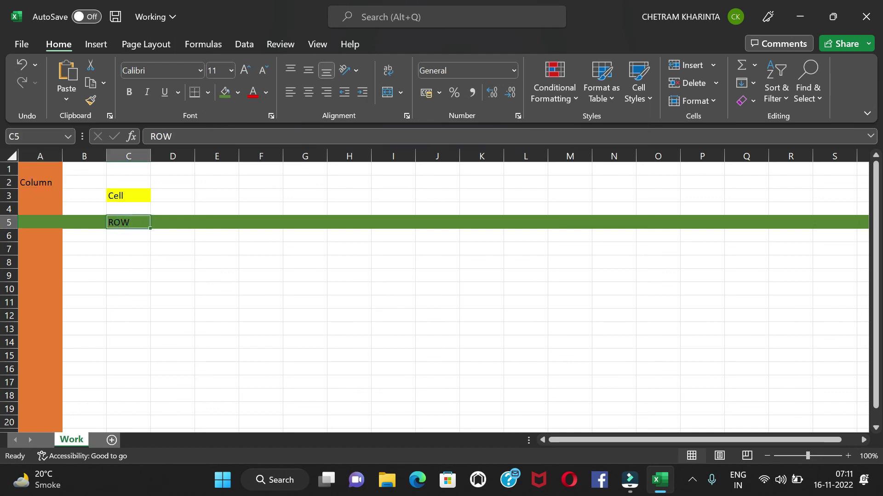
double_click(182, 135)
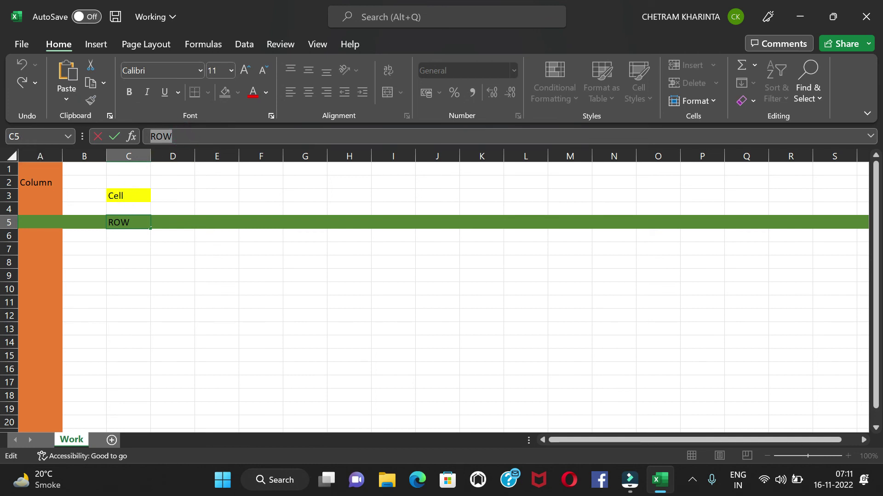
Give cell C5 alone an orange fill within green row 5
click(132, 156)
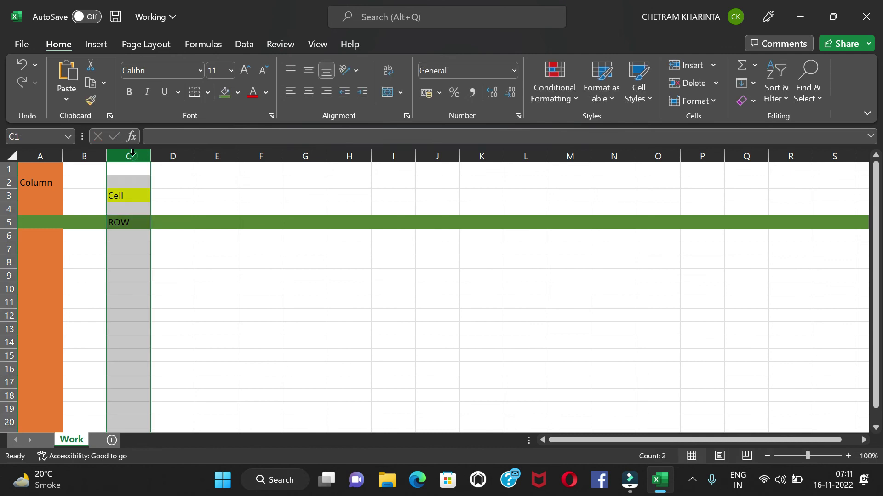
click(25, 221)
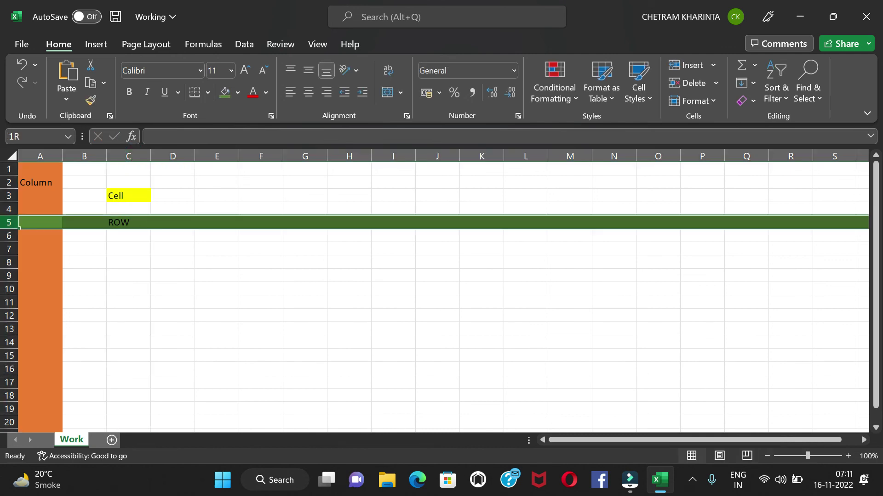
click(126, 224)
key(ctrl+shift+Right)
click(125, 223)
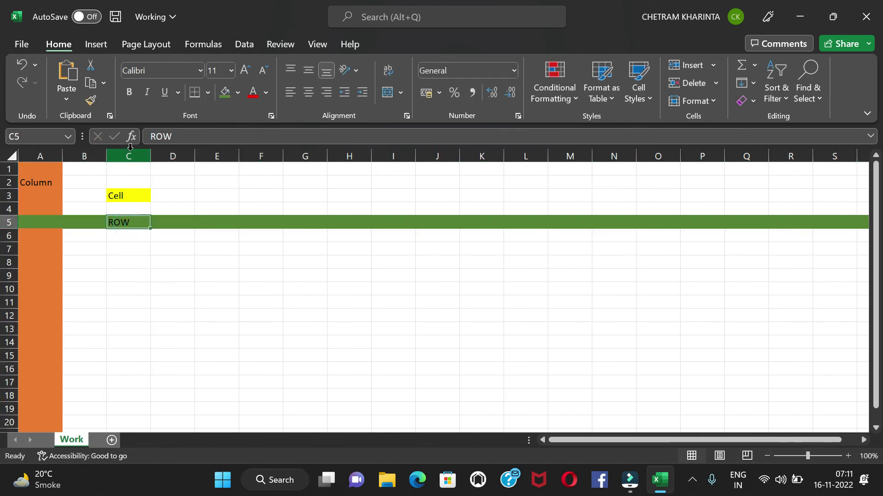
click(238, 93)
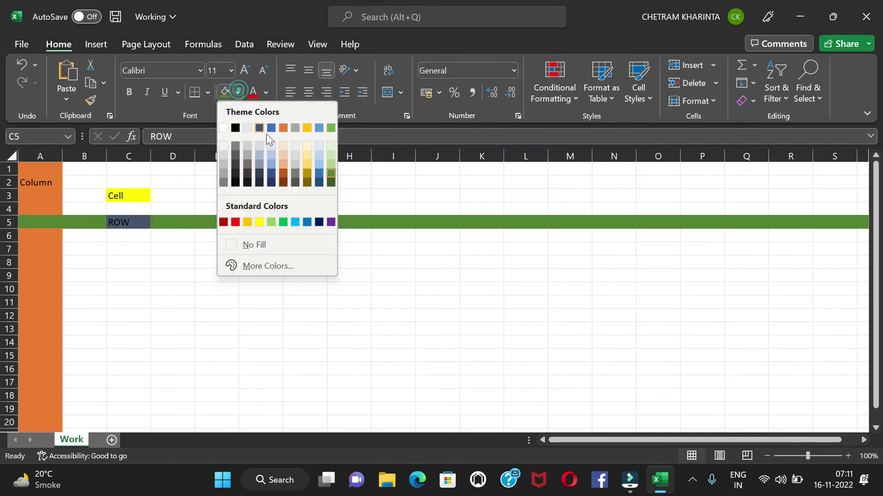
click(283, 126)
Reselect cell C5 and highlight its ROW text for editing
click(23, 136)
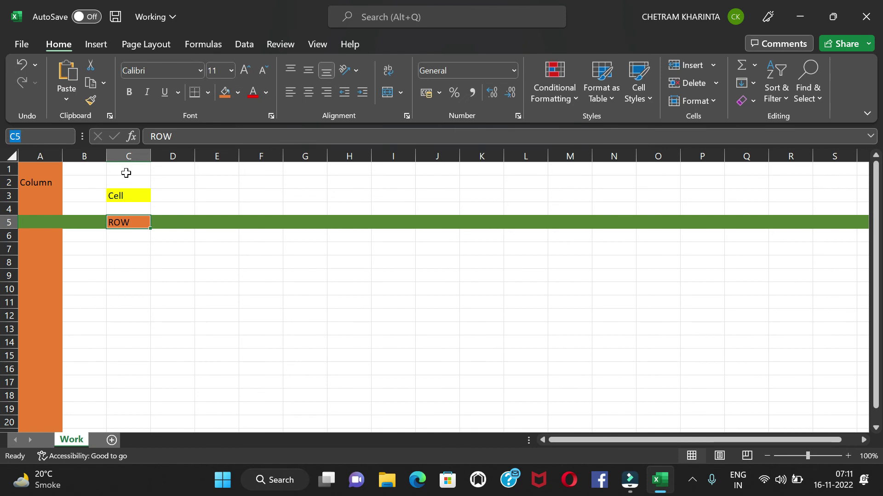
click(124, 156)
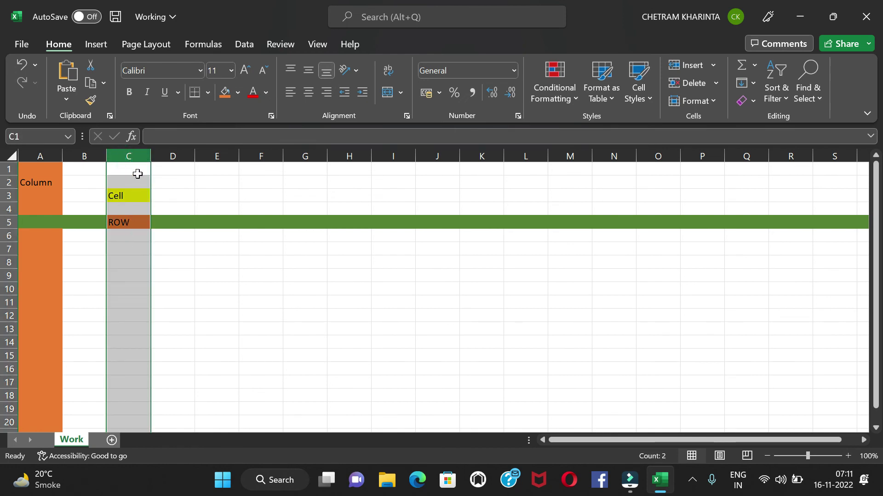
click(140, 223)
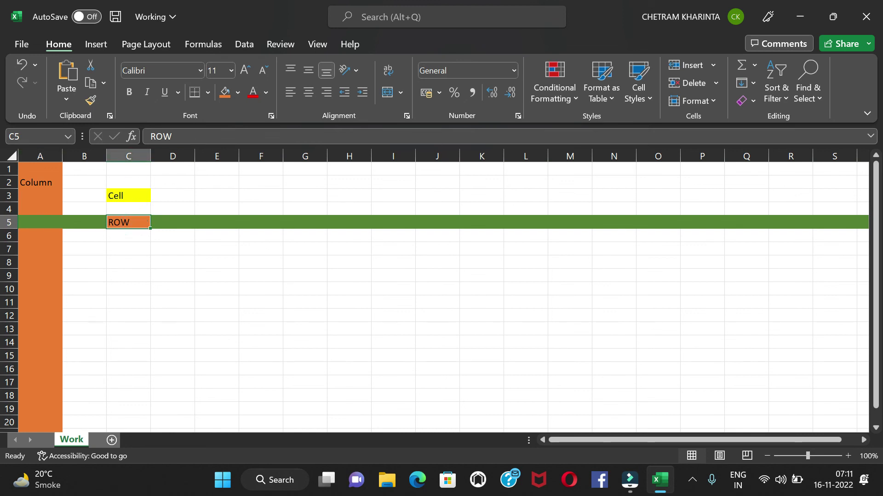
double_click(213, 138)
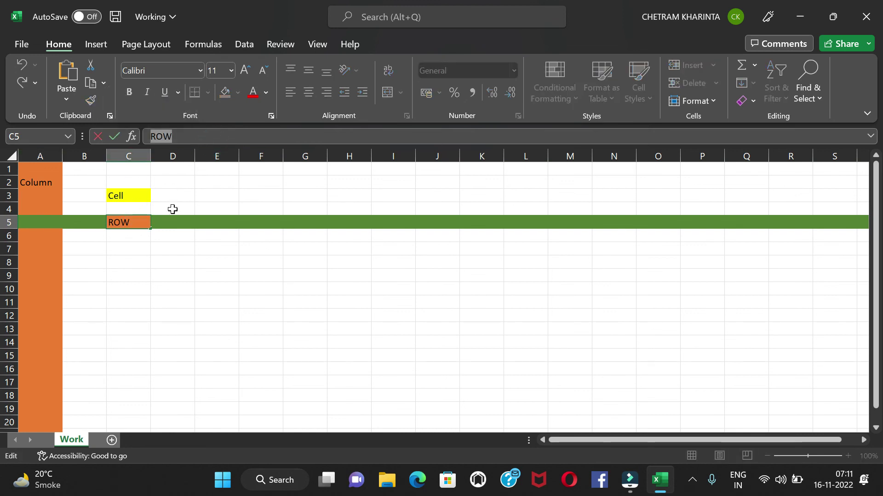
click(245, 136)
click(160, 330)
click(144, 224)
click(139, 197)
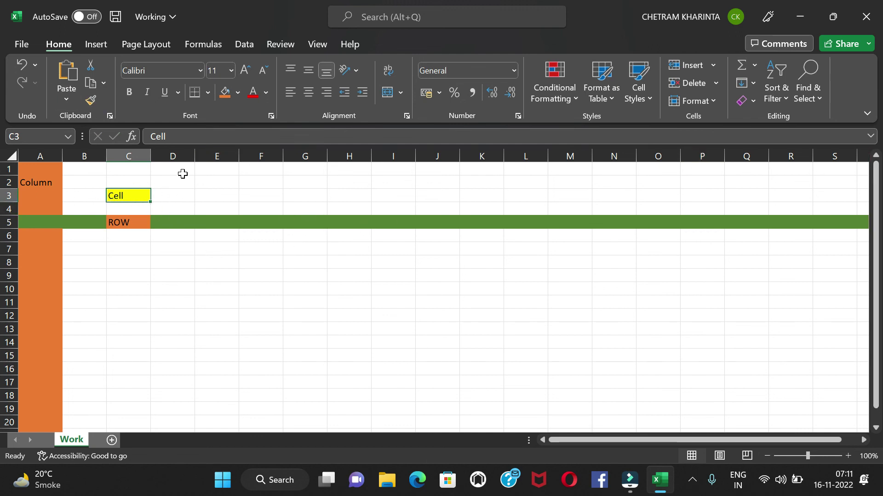
click(26, 45)
click(14, 50)
drag(224, 171, 228, 197)
click(290, 181)
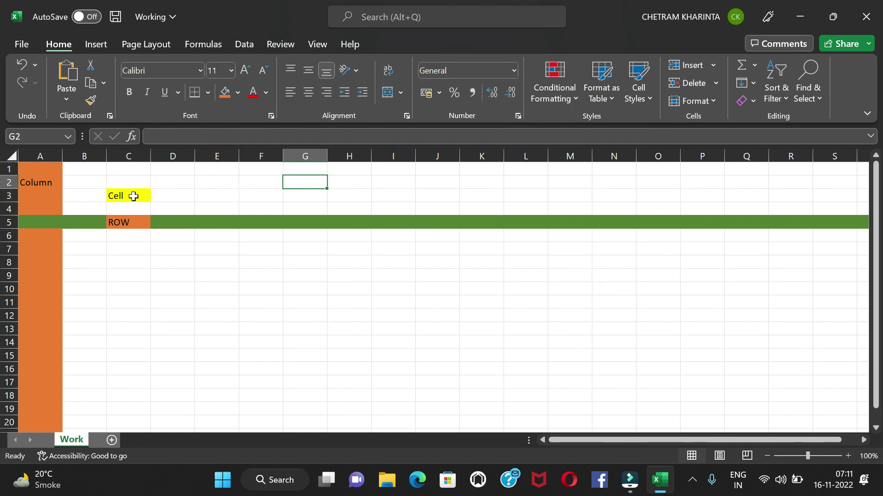
click(133, 197)
click(131, 221)
click(30, 185)
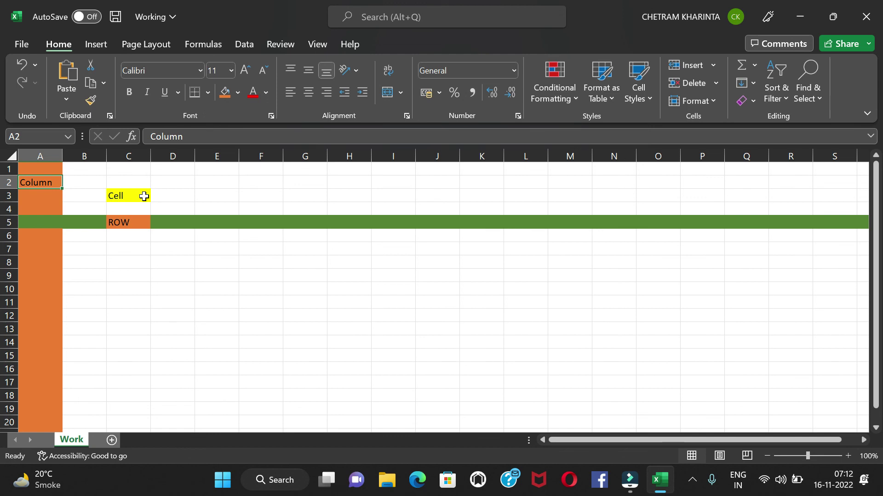
click(143, 196)
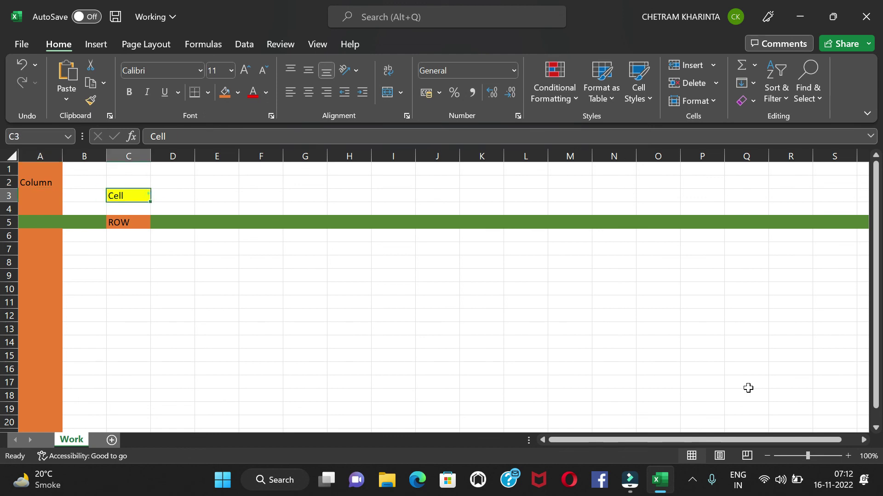
click(692, 481)
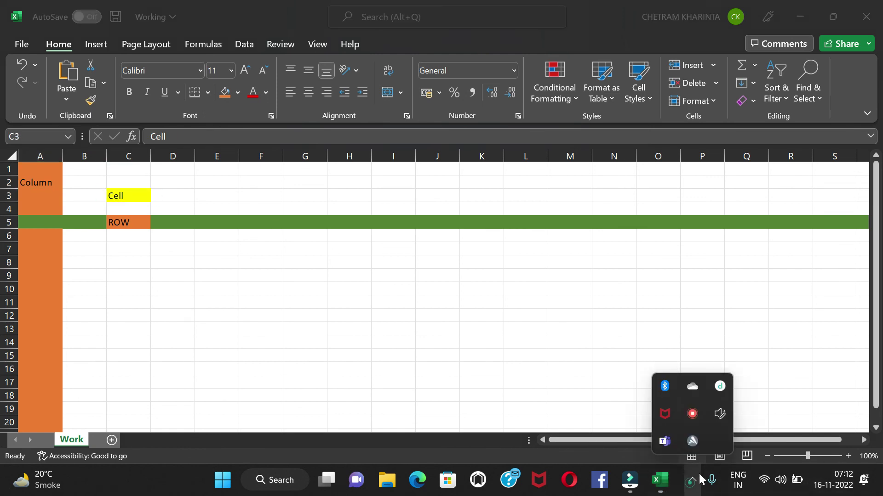
right_click(694, 415)
click(762, 432)
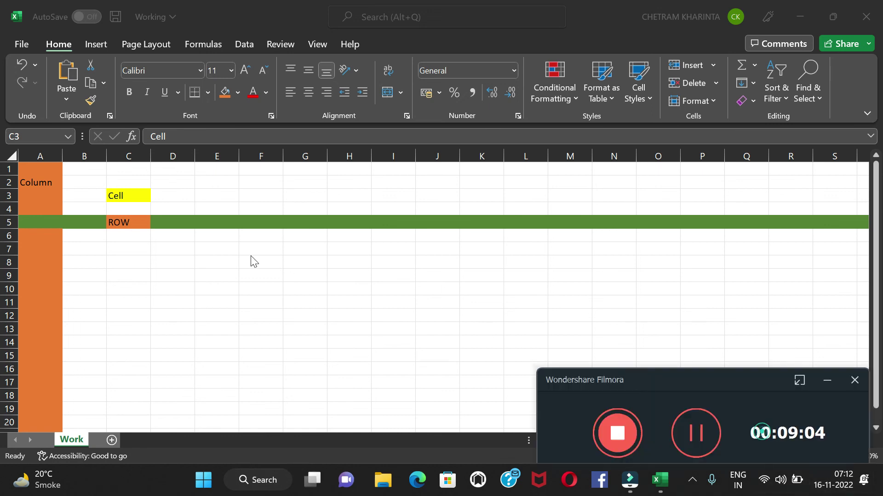